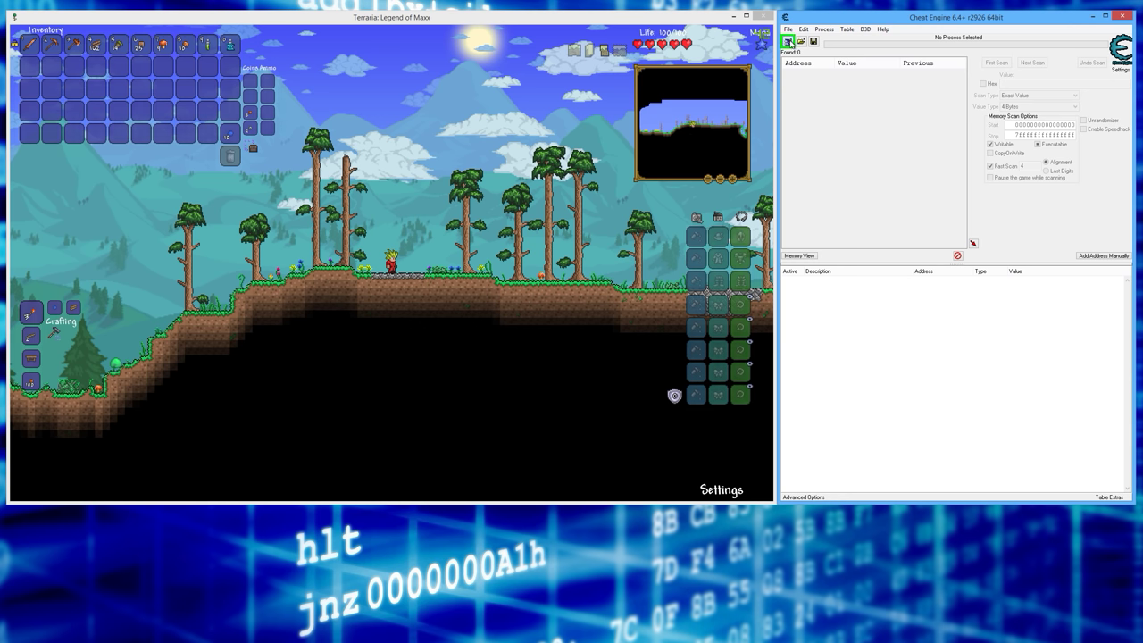
Attach to the "Terraria: Legend of Maxx" window's process and run a first 4-byte exact-value scan for 100.
{"action": "left_click", "coordinate": [789, 42]}
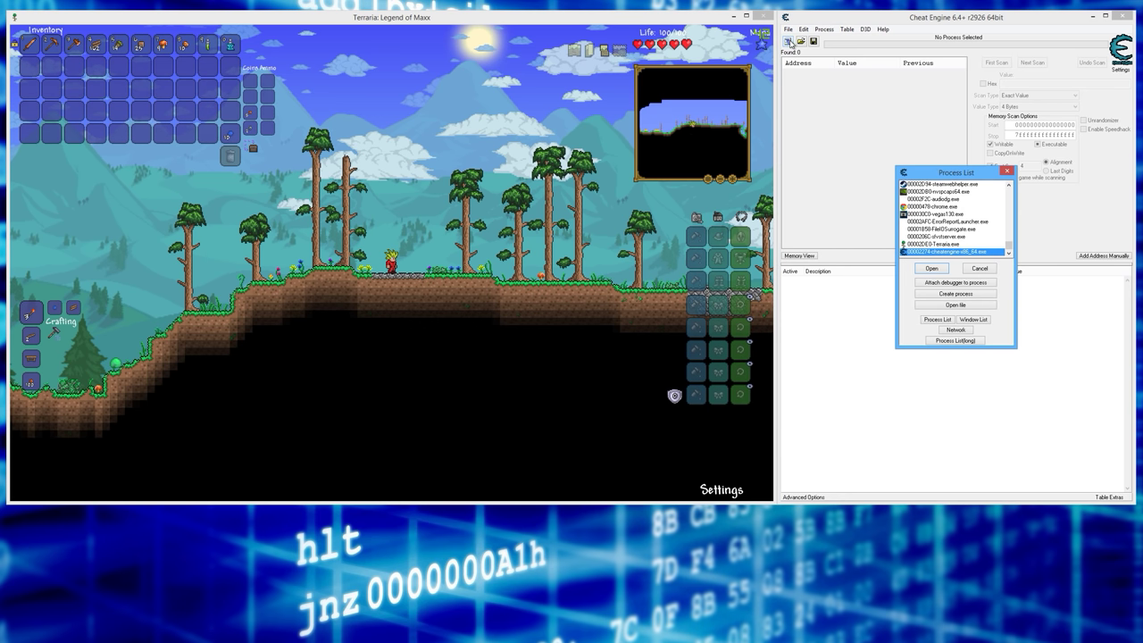
{"action": "left_click", "coordinate": [955, 244]}
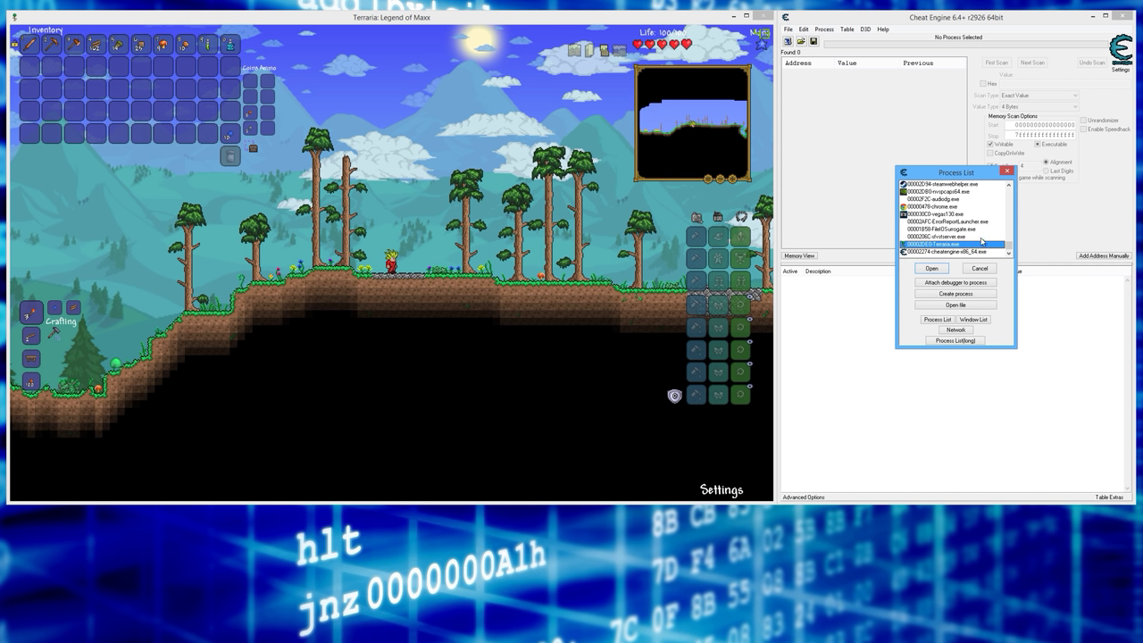
{"action": "left_click", "coordinate": [973, 320]}
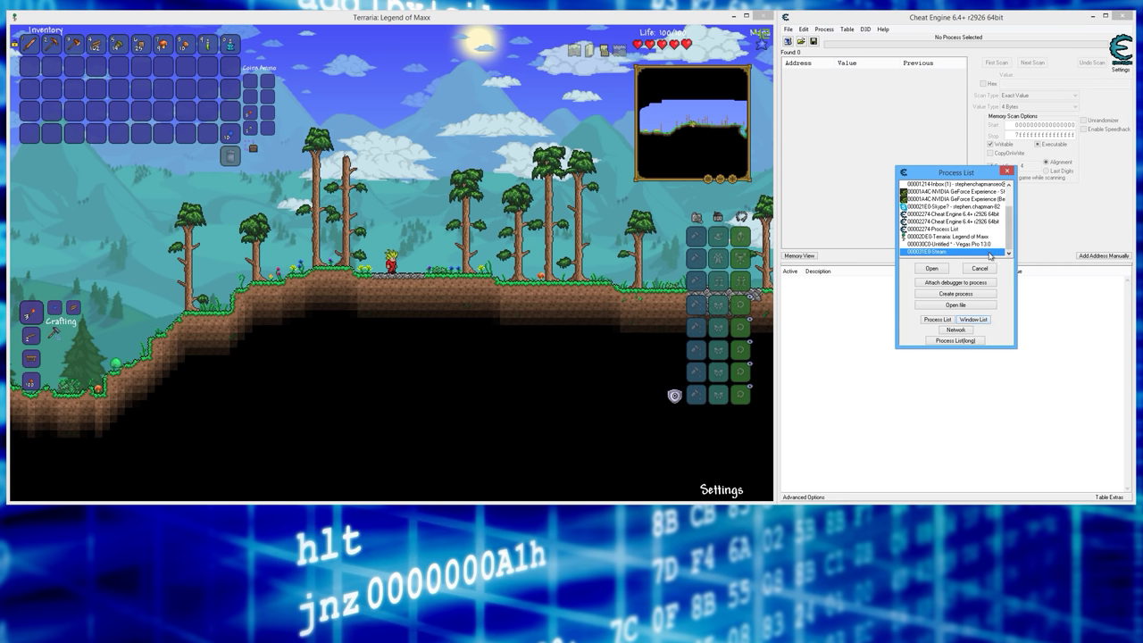
{"action": "left_click", "coordinate": [972, 238]}
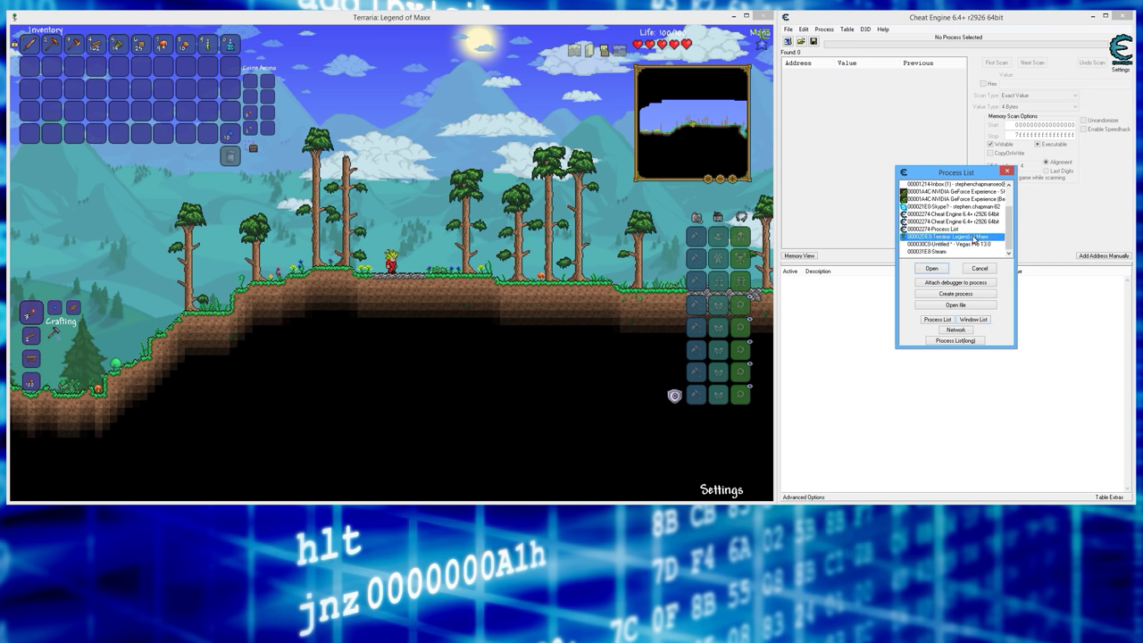
{"action": "double_click", "coordinate": [947, 237]}
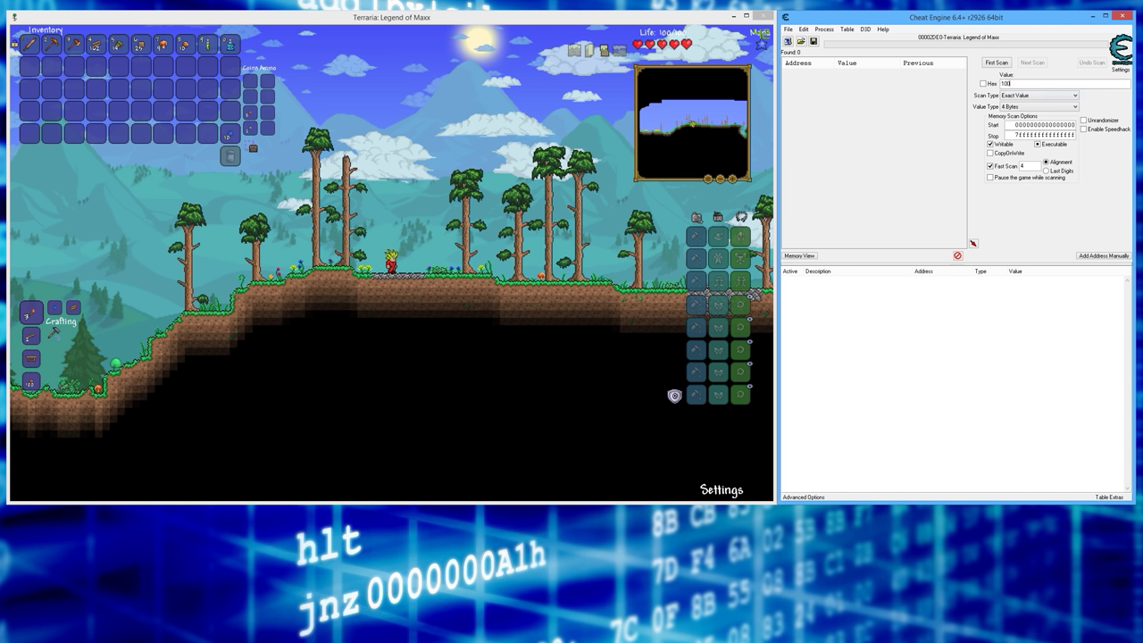
{"action": "left_click", "coordinate": [997, 63]}
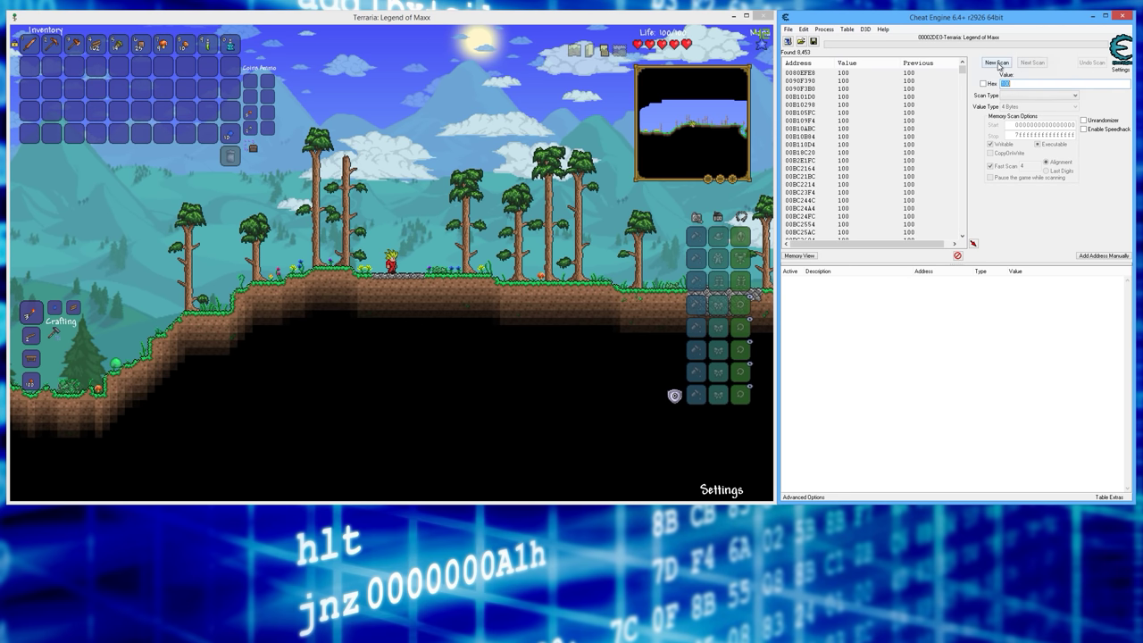
Switch to Terraria and walk the character left down the hill into the green slime to lose health, then open the inventory.
{"action": "left_click", "coordinate": [463, 205]}
{"action": "key", "text": "Escape"}
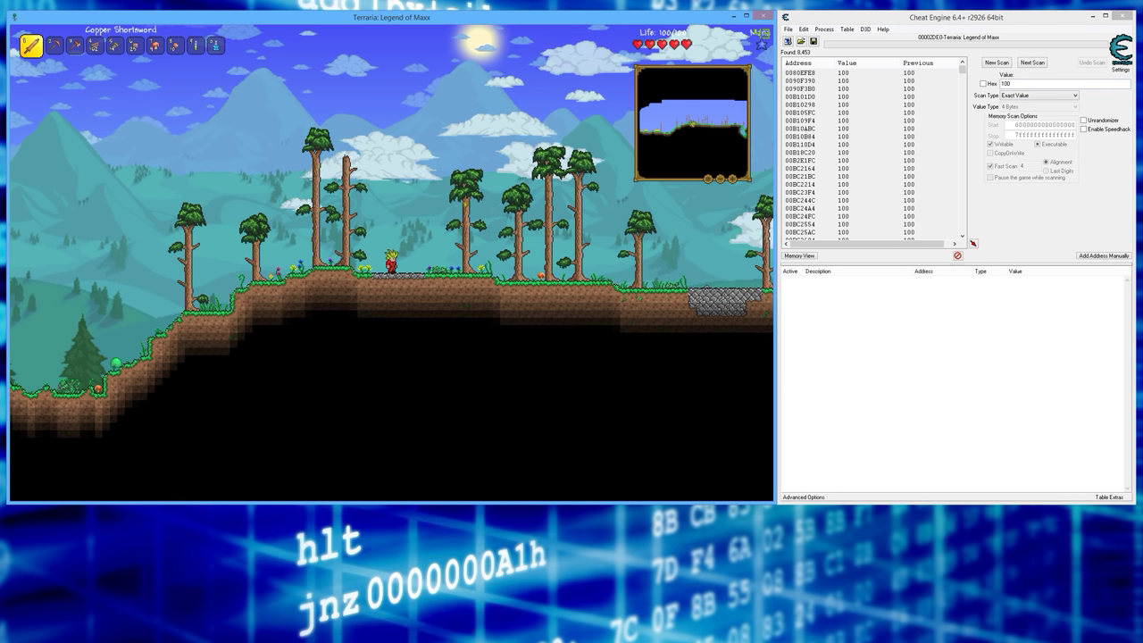
{"action": "key", "text": "a"}
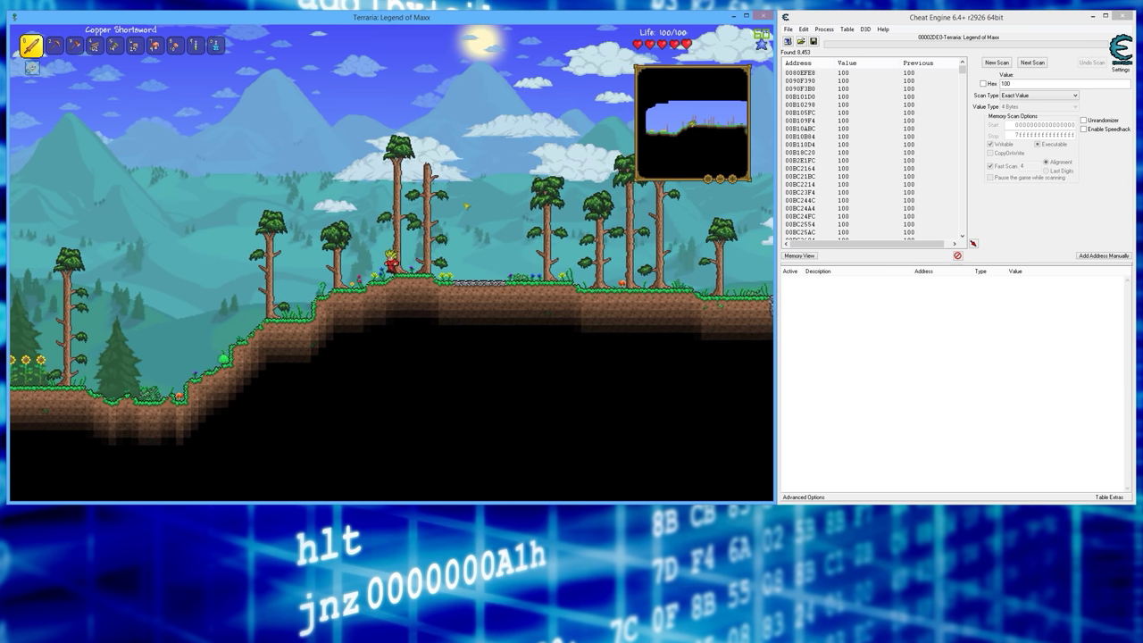
{"action": "key", "text": "a"}
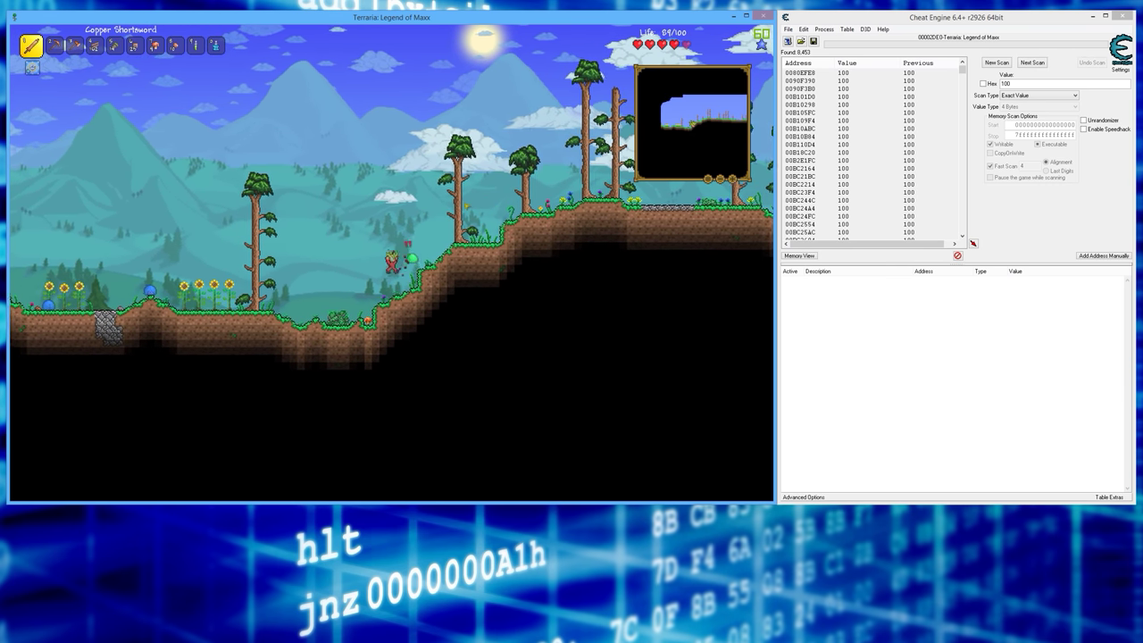
{"action": "key", "text": "Escape"}
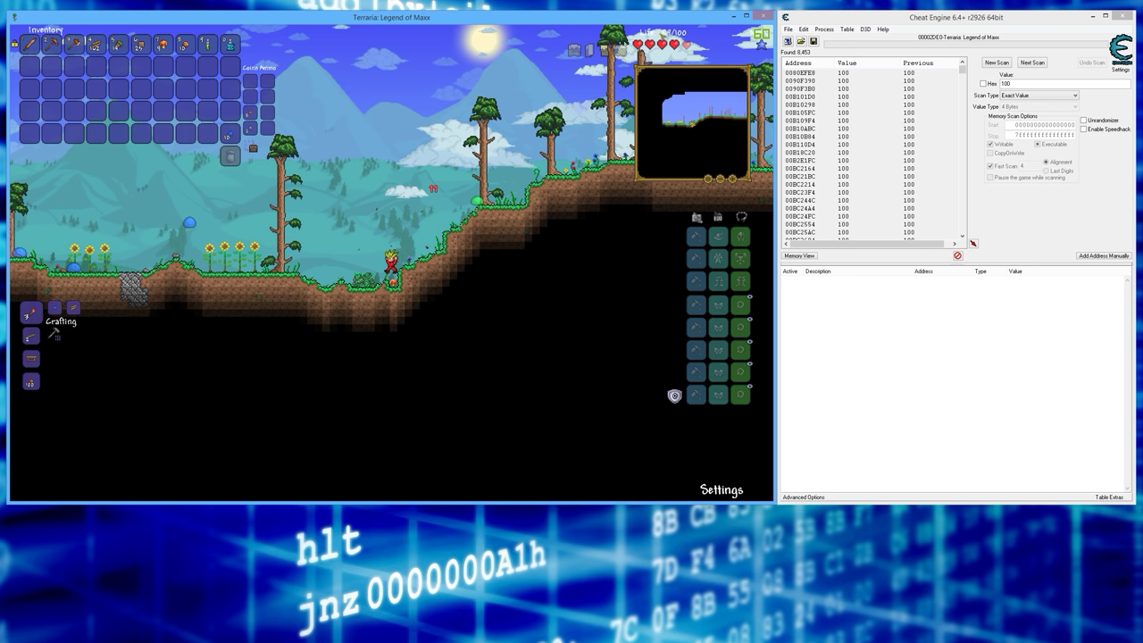
Narrow the Cheat Engine scan results to the value 89 and add the found address to the address list.
{"action": "left_click", "coordinate": [1013, 82]}
{"action": "double_click", "coordinate": [1012, 82]}
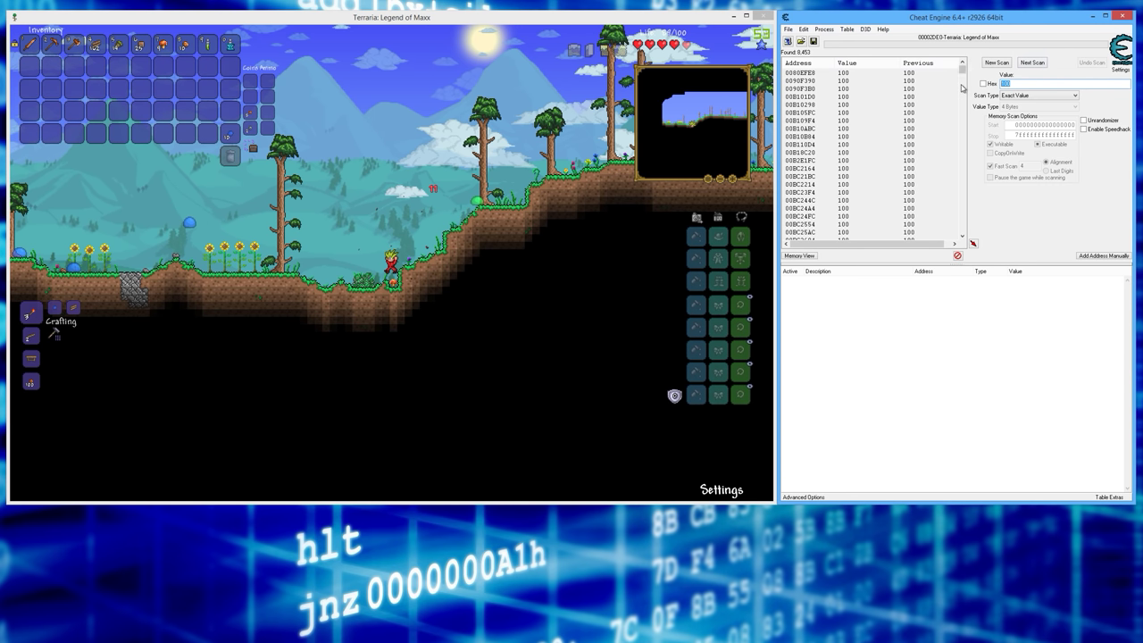
{"action": "type", "text": "88"}
{"action": "left_click", "coordinate": [1032, 63]}
{"action": "left_click", "coordinate": [910, 75]}
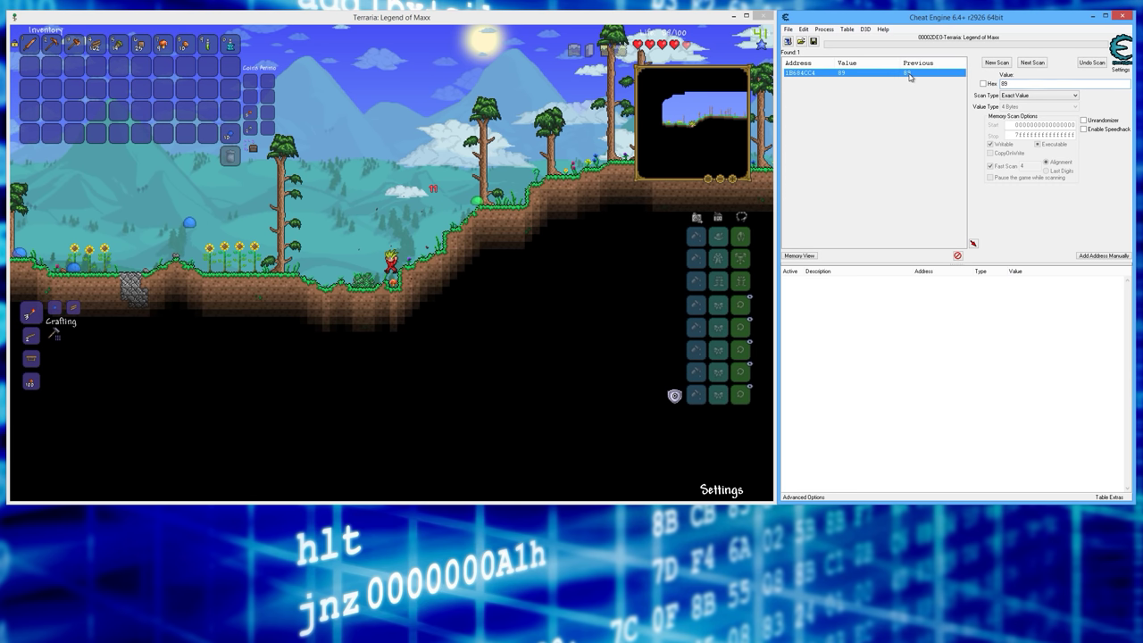
{"action": "double_click", "coordinate": [909, 75]}
Set the added health address's value to 100 and freeze it.
{"action": "double_click", "coordinate": [1018, 280]}
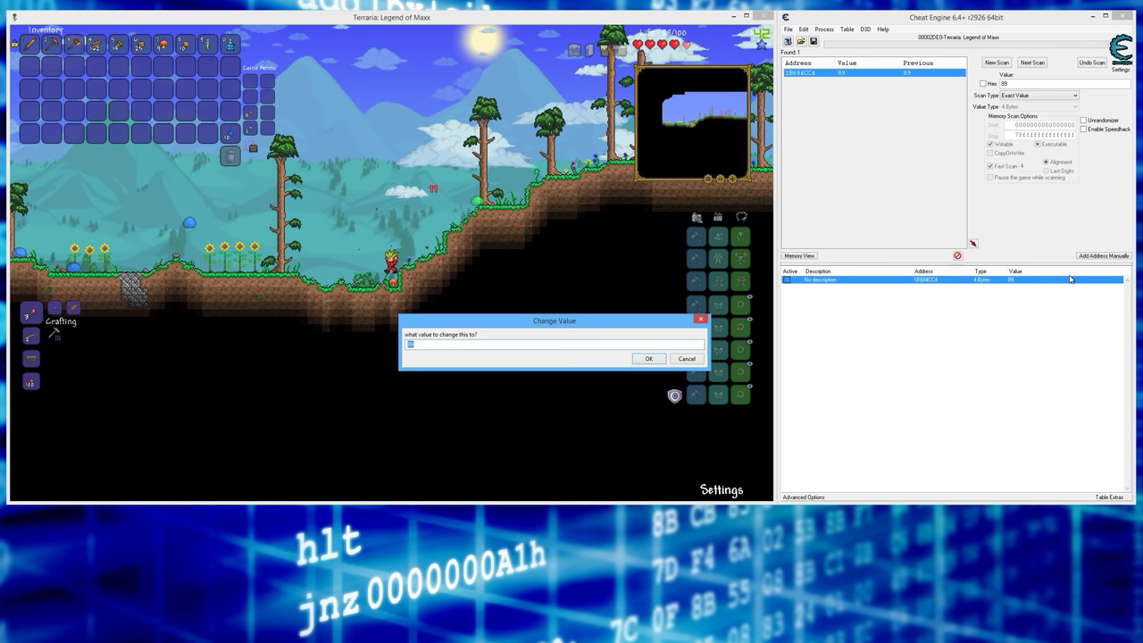
{"action": "type", "text": "100"}
{"action": "left_click", "coordinate": [651, 358]}
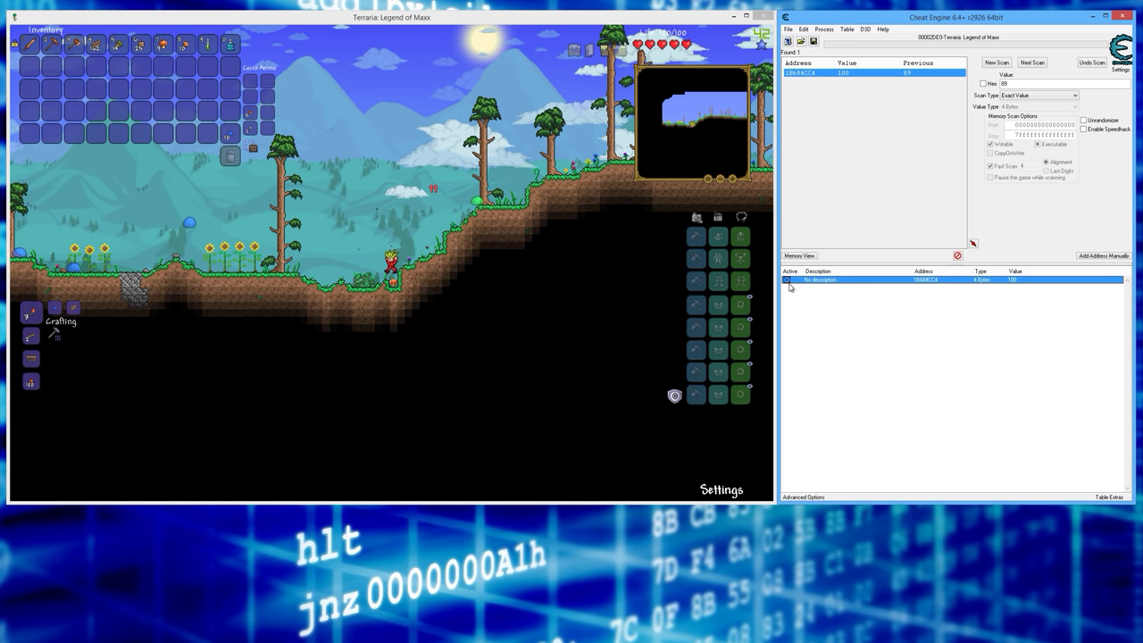
Test the frozen health in Terraria by walking the character left through the blue slimes, then reopen the inventory.
{"action": "key", "text": "Escape"}
{"action": "key", "text": "a"}
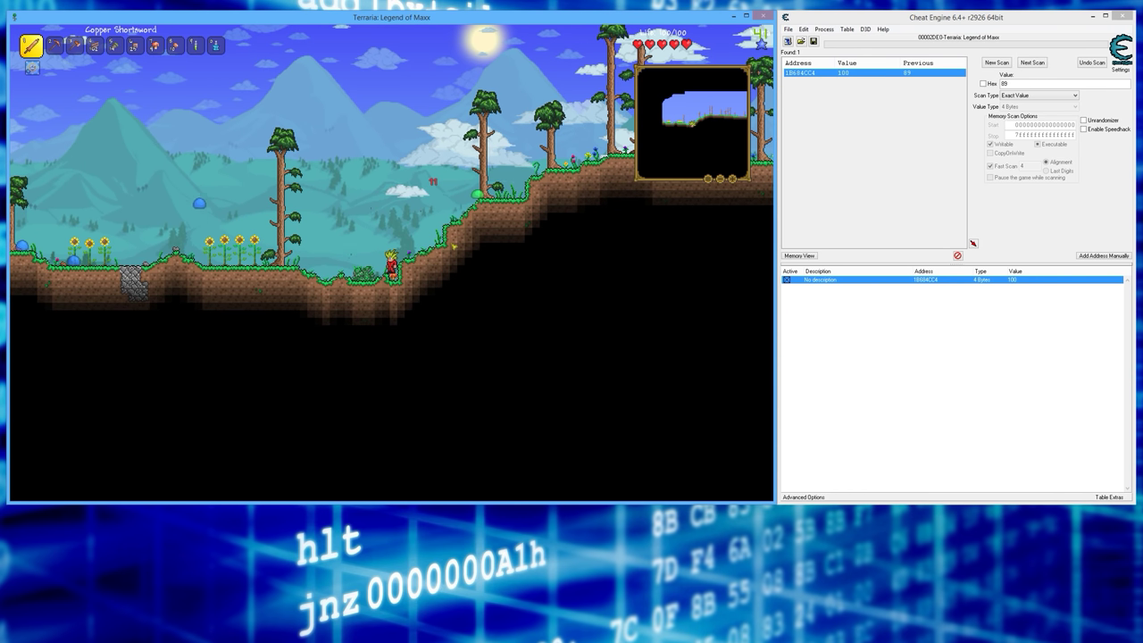
{"action": "key", "text": "a"}
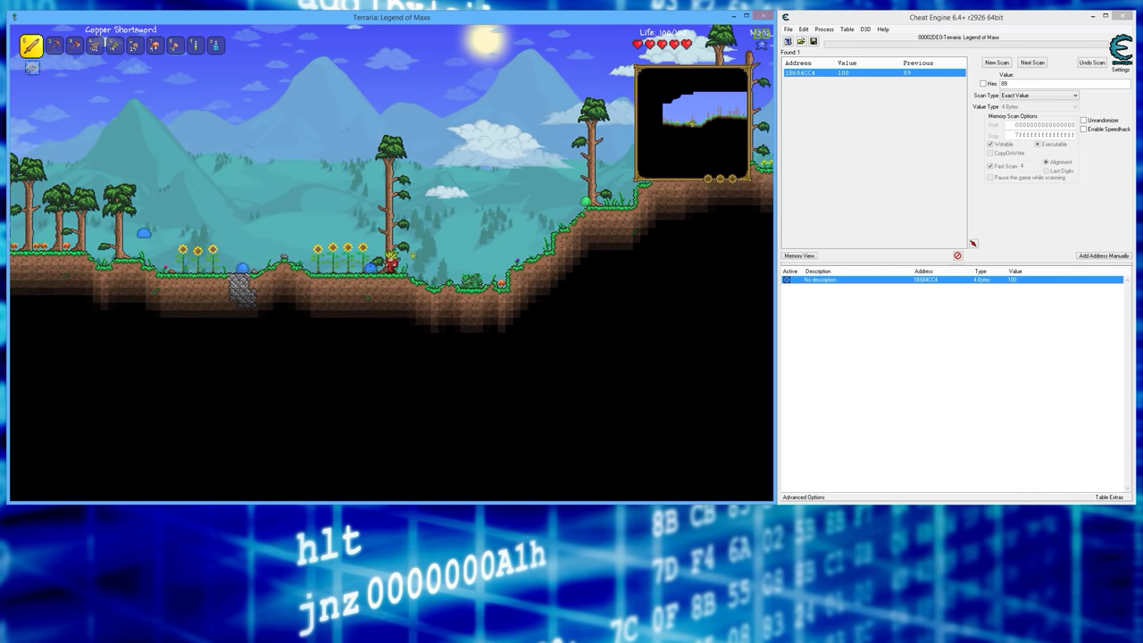
{"action": "key", "text": "a"}
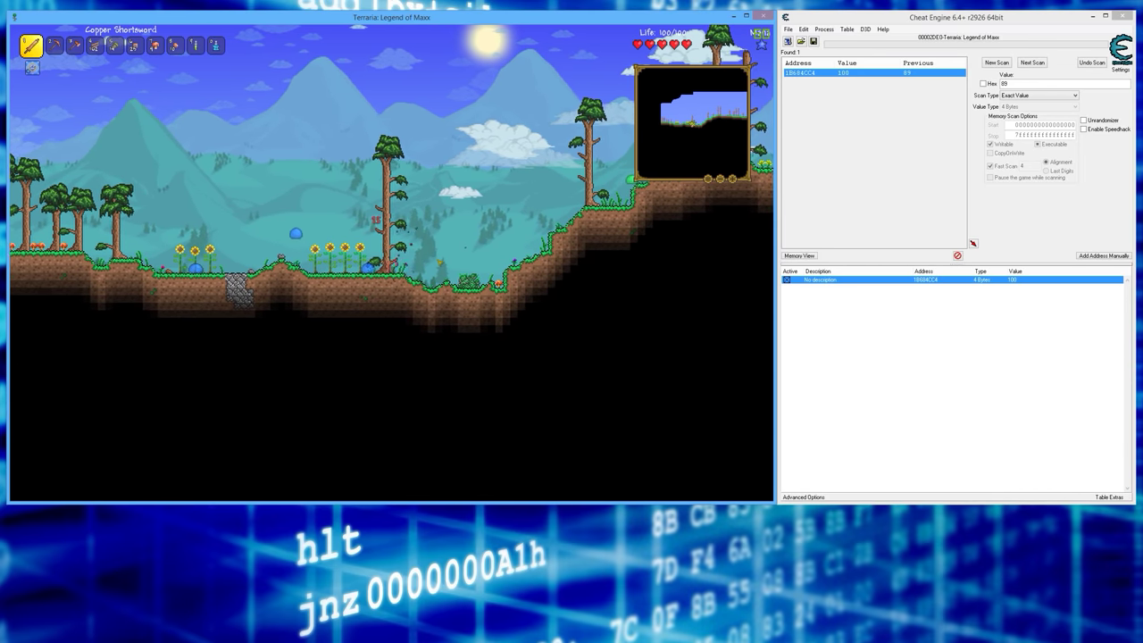
{"action": "key", "text": "a"}
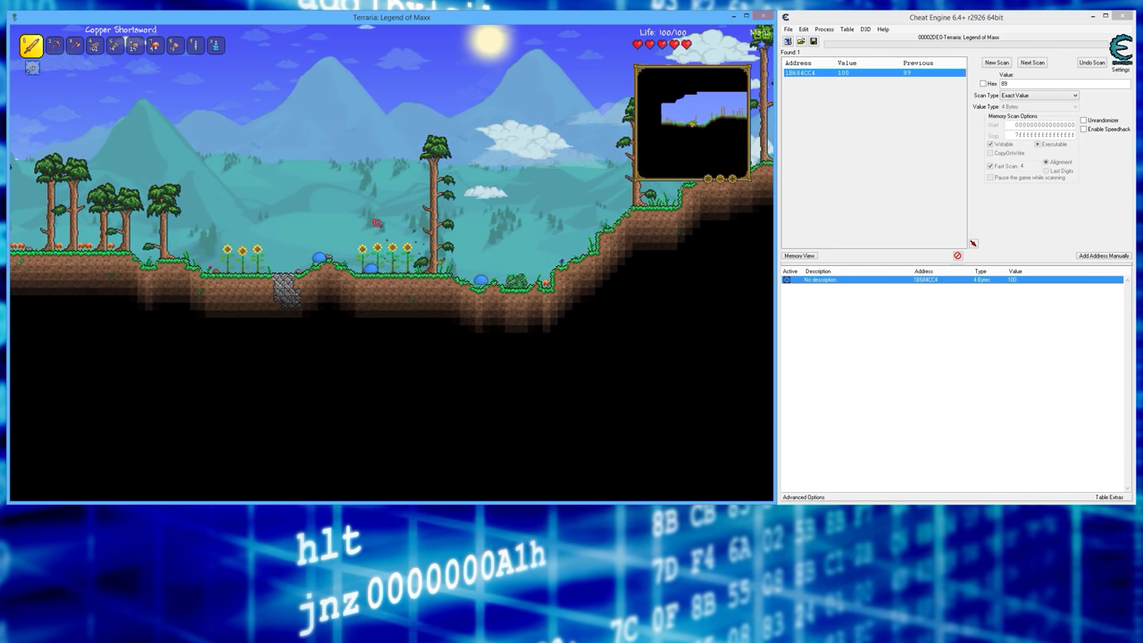
{"action": "key", "text": "space"}
{"action": "key", "text": "a"}
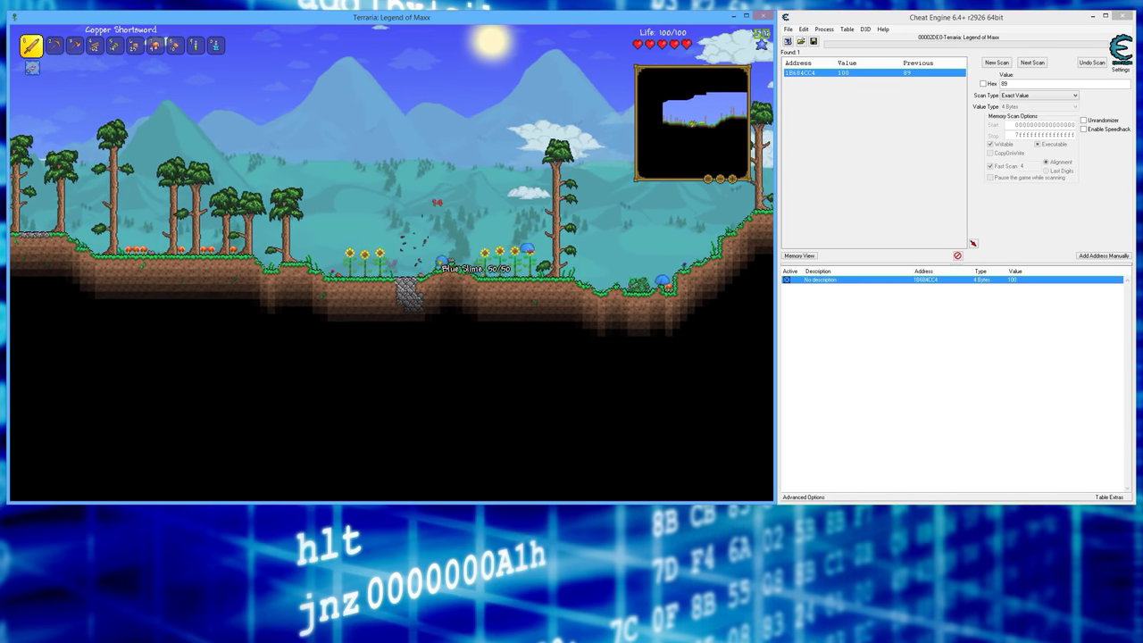
{"action": "key", "text": "Escape"}
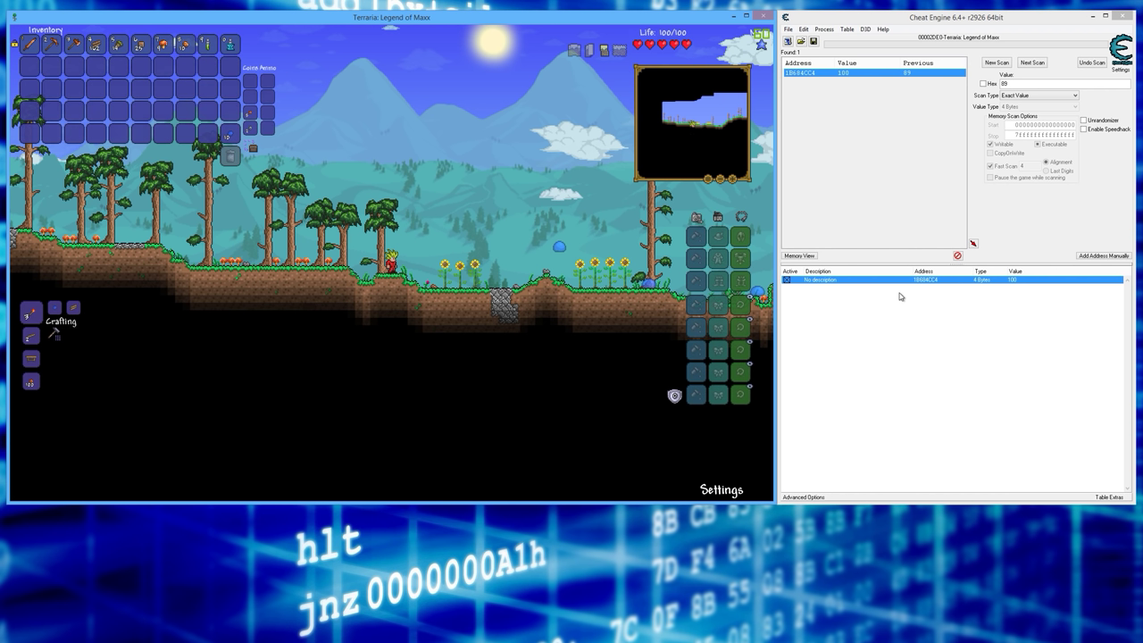
Unfreeze the health address, walk the character right into the blue slimes to take damage, and retreat left before opening the inventory.
{"action": "left_click", "coordinate": [786, 280]}
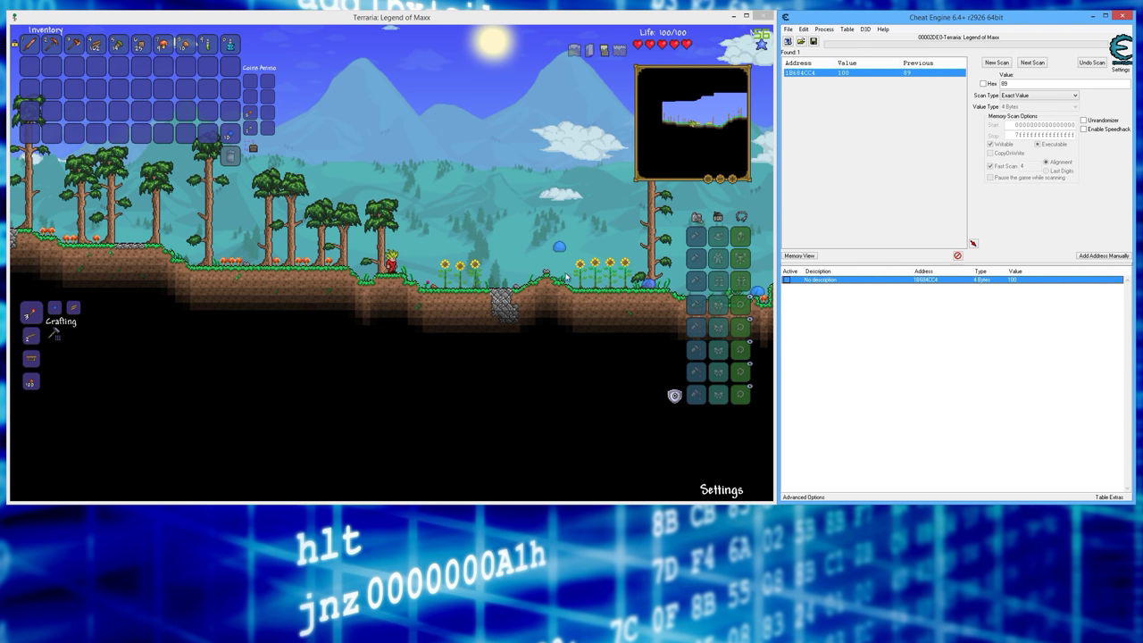
{"action": "key", "text": "Escape"}
{"action": "key", "text": "d"}
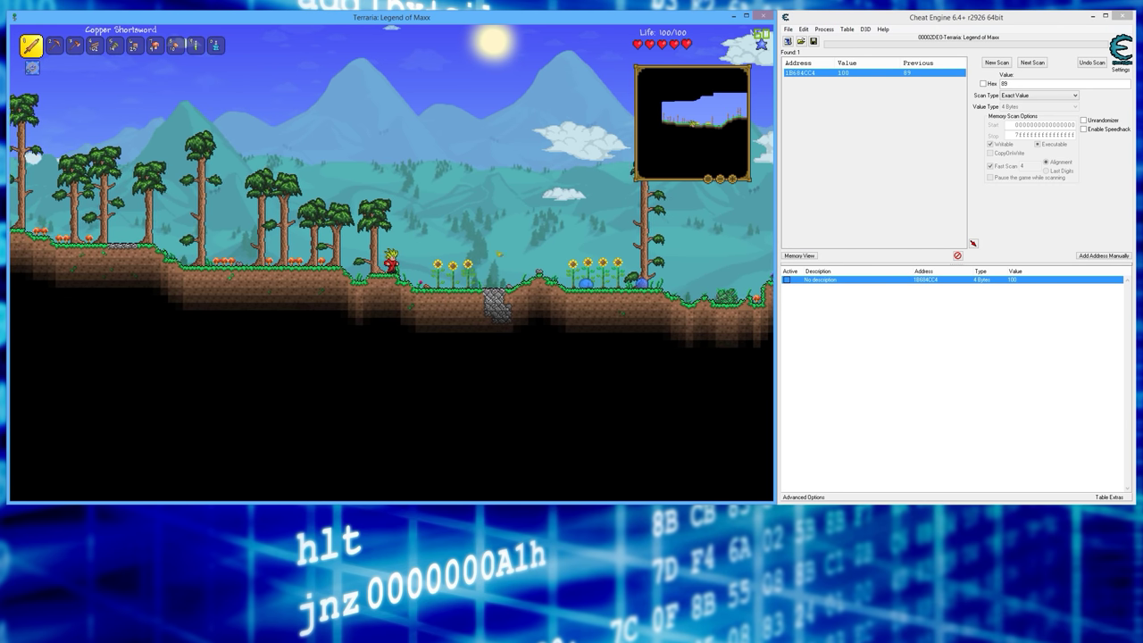
{"action": "key", "text": "d"}
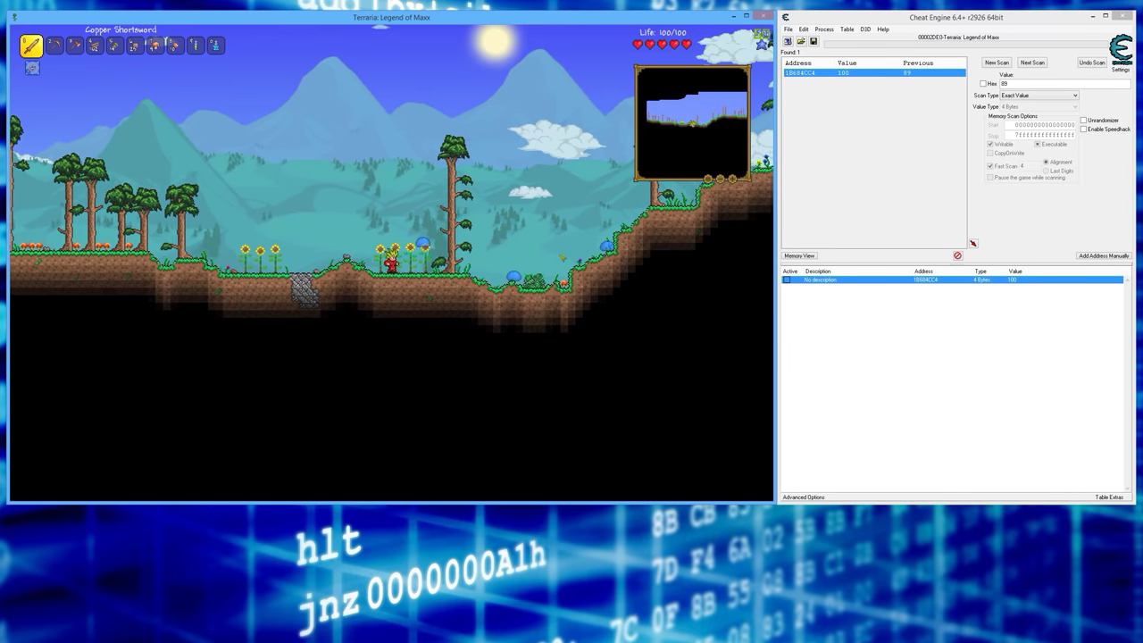
{"action": "key", "text": "d"}
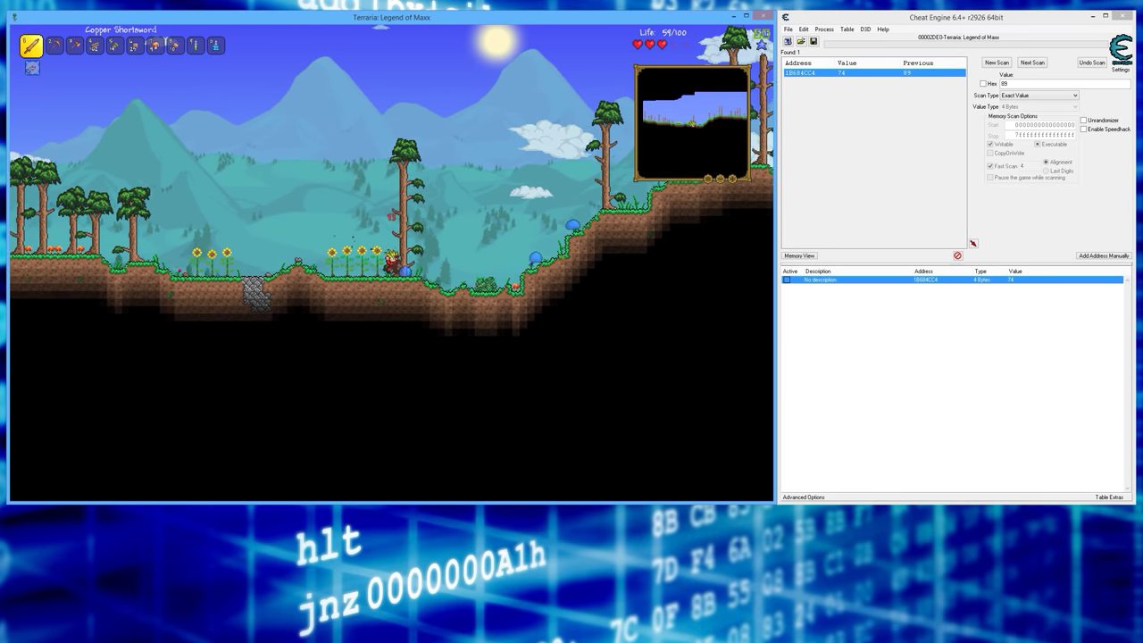
{"action": "key", "text": "d"}
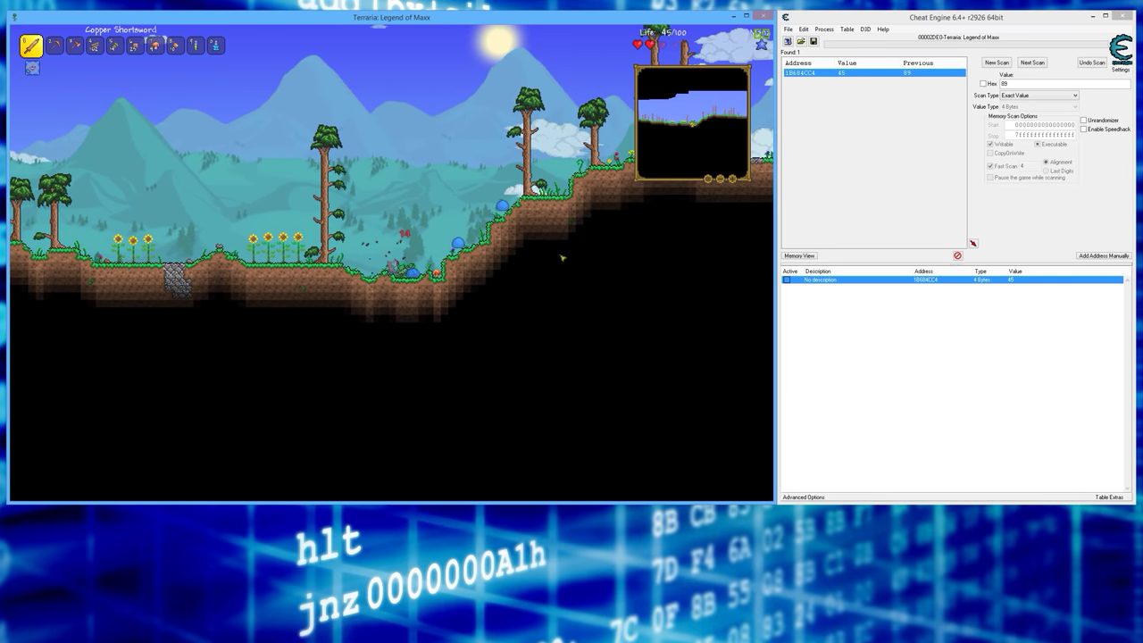
{"action": "key", "text": "a"}
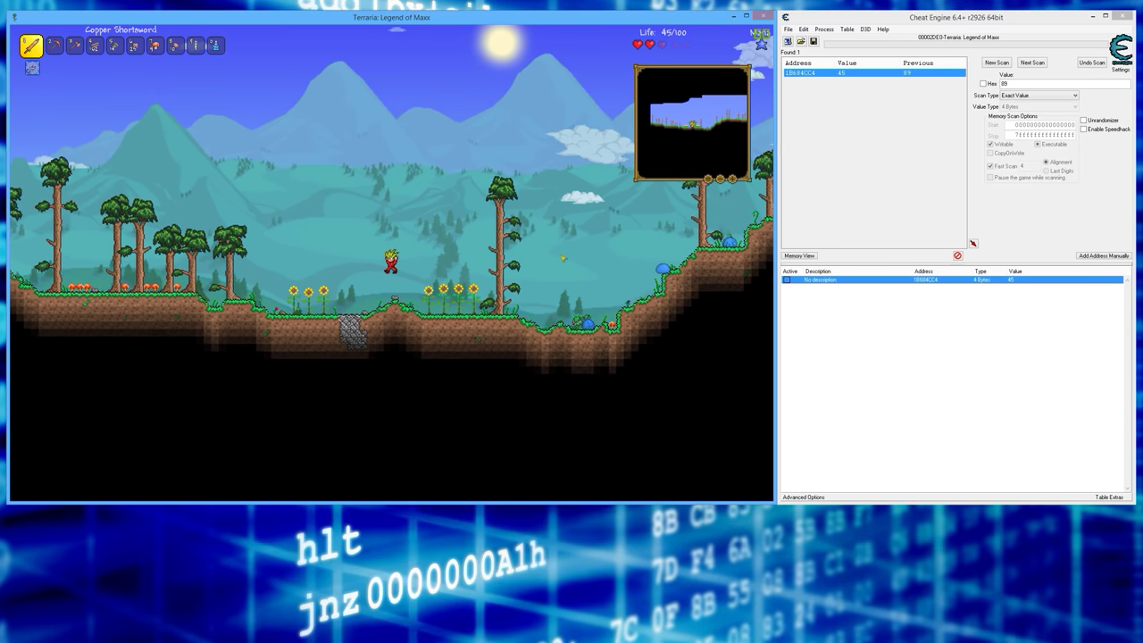
{"action": "key", "text": "Escape"}
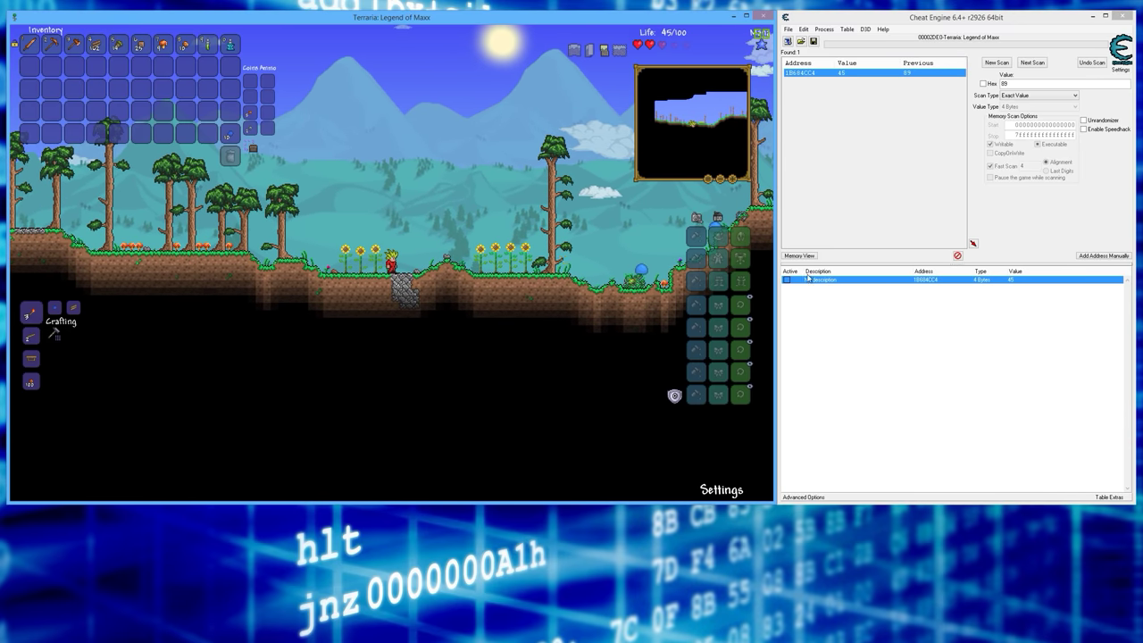
Find out what writes to the health address, attaching the debugger, and move the opcode list clear of the game.
{"action": "right_click", "coordinate": [1013, 281]}
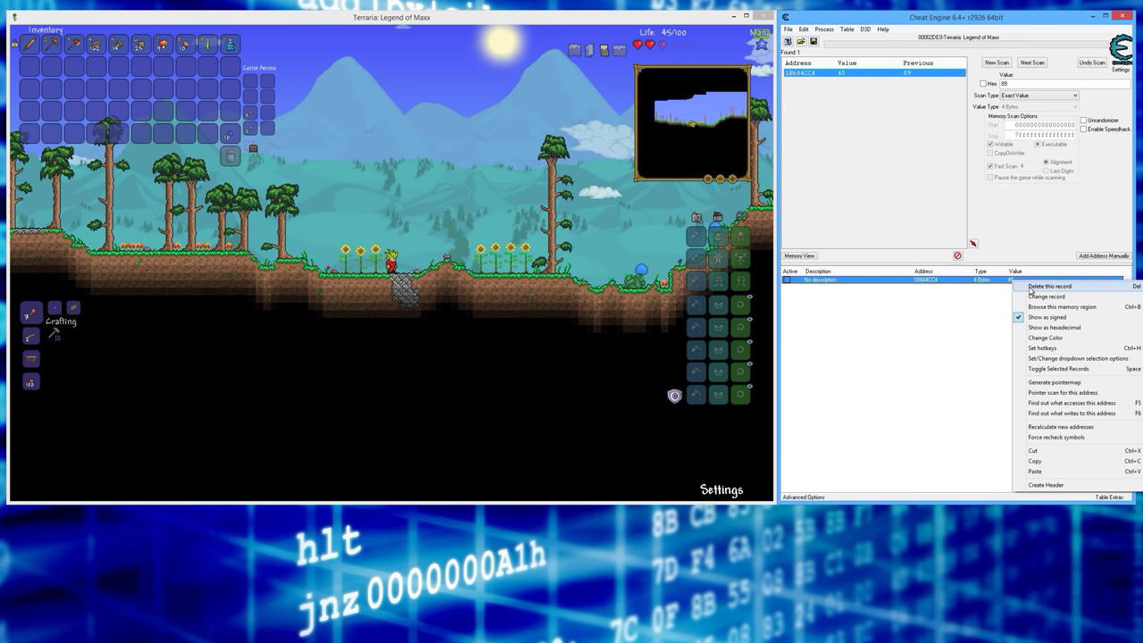
{"action": "left_click", "coordinate": [1077, 413]}
{"action": "left_click", "coordinate": [588, 333]}
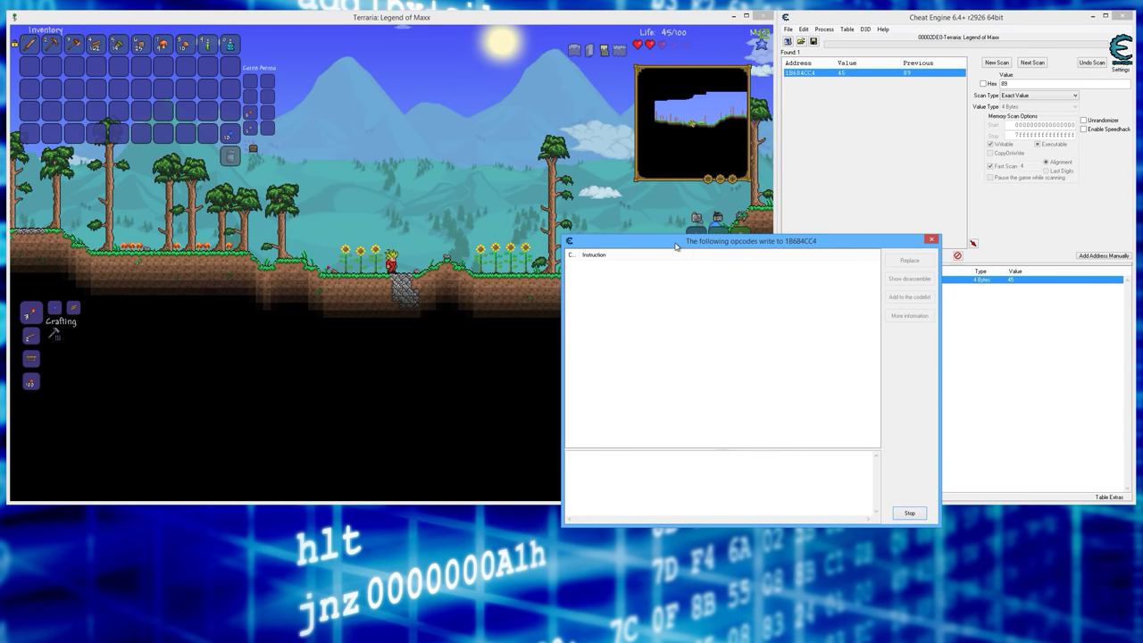
{"action": "left_click_drag", "start_coordinate": [676, 242], "coordinate": [884, 221]}
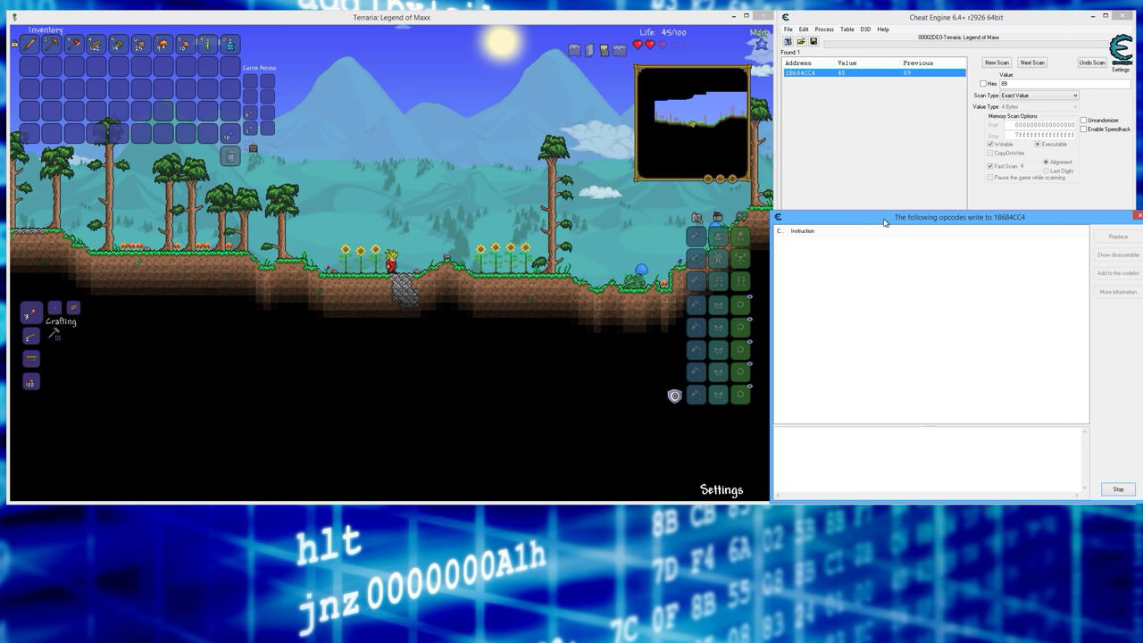
Return to Terraria and walk the character right into a blue slime to record the damage write, then open the inventory.
{"action": "left_click", "coordinate": [596, 232]}
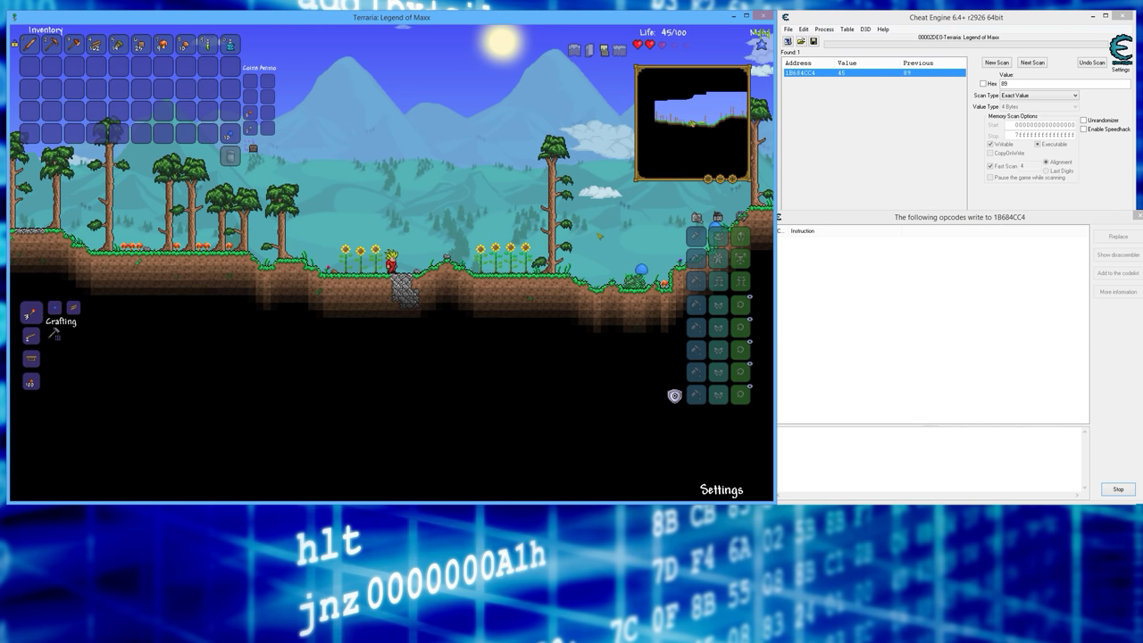
{"action": "key", "text": "Escape"}
{"action": "key", "text": "d"}
{"action": "key", "text": "d"}
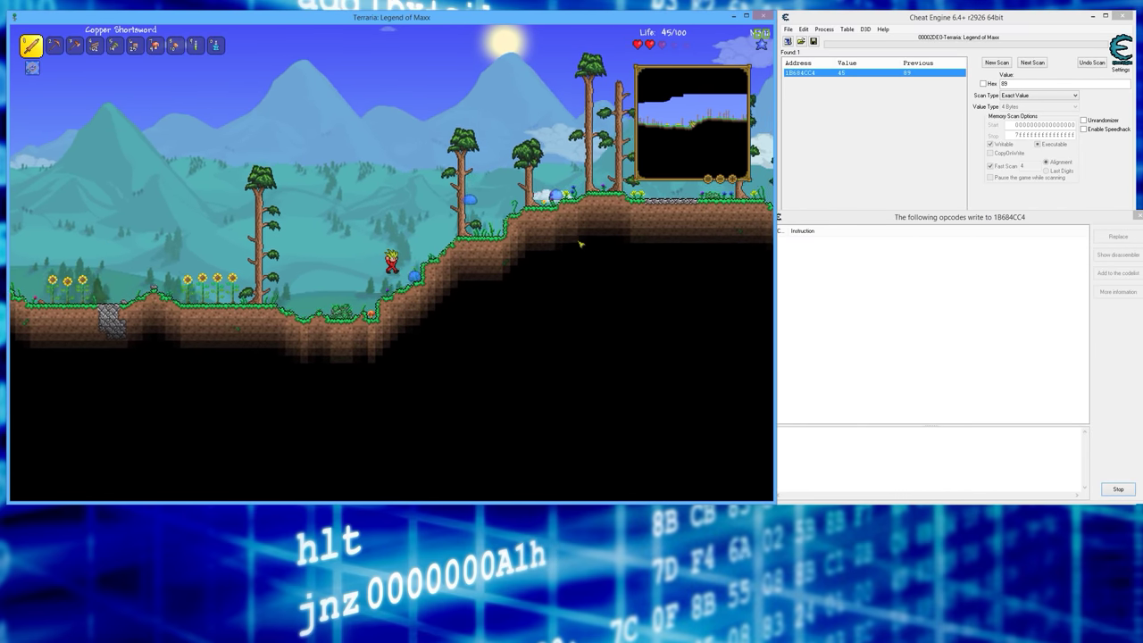
{"action": "key", "text": "a"}
{"action": "key", "text": "Escape"}
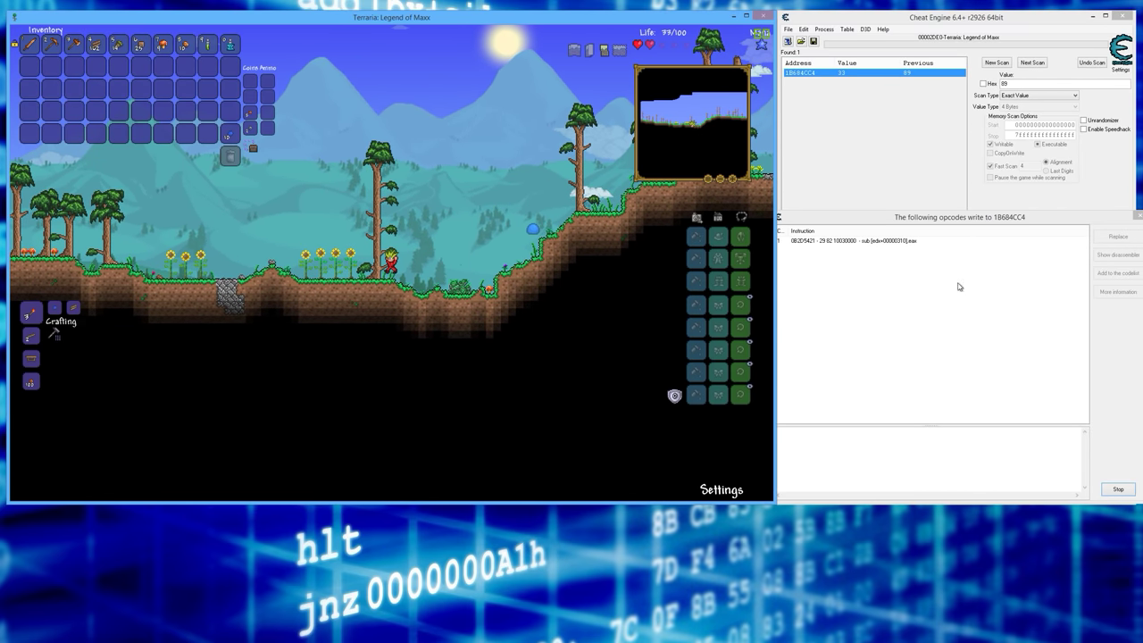
Show the recorded sub [edx+00000310],eax instruction in the disassembler.
{"action": "left_click", "coordinate": [888, 242]}
{"action": "left_click", "coordinate": [857, 242]}
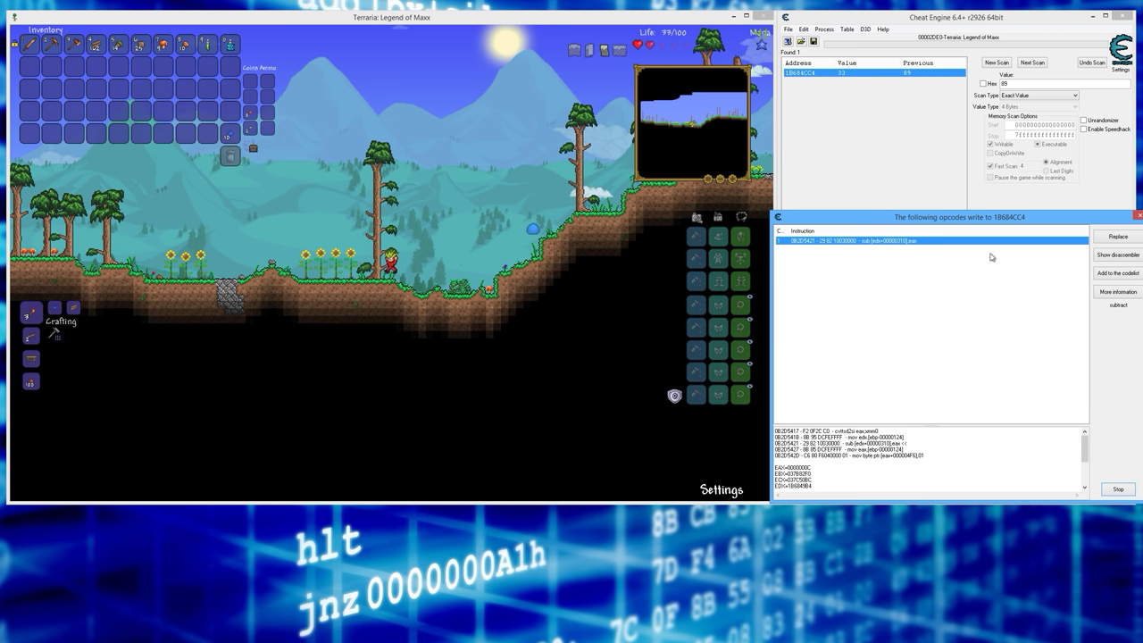
{"action": "left_click", "coordinate": [1116, 255]}
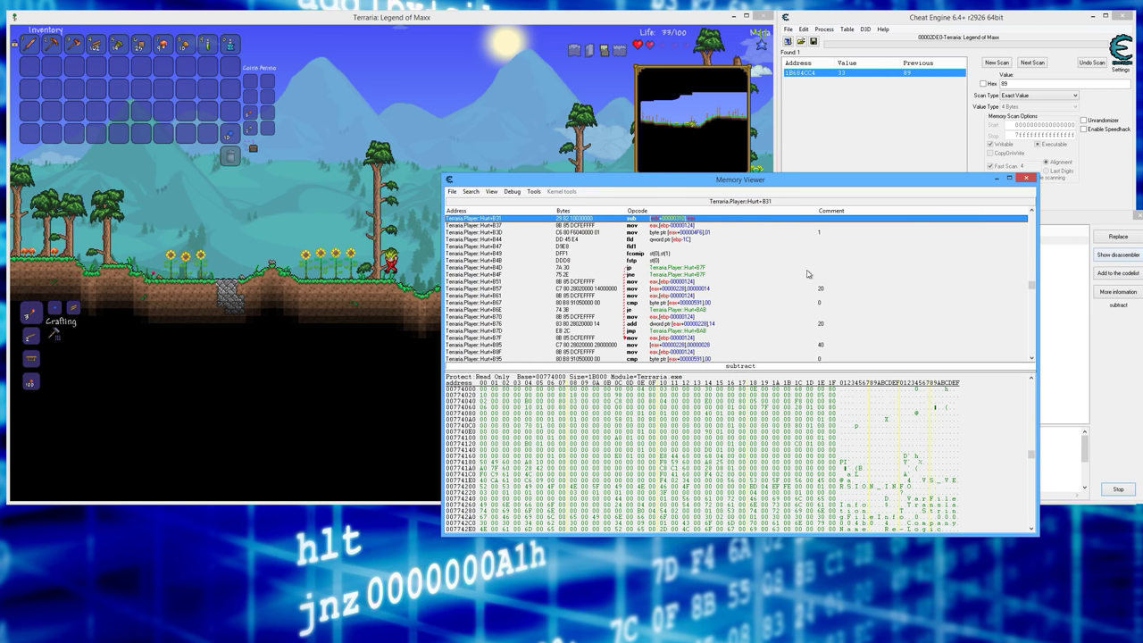
Open the Auto Assembler for the selected sub instruction, move its window over the game, and insert the cheat table framework code.
{"action": "scroll", "coordinate": [678, 330], "scroll_direction": "up", "scroll_amount": 3}
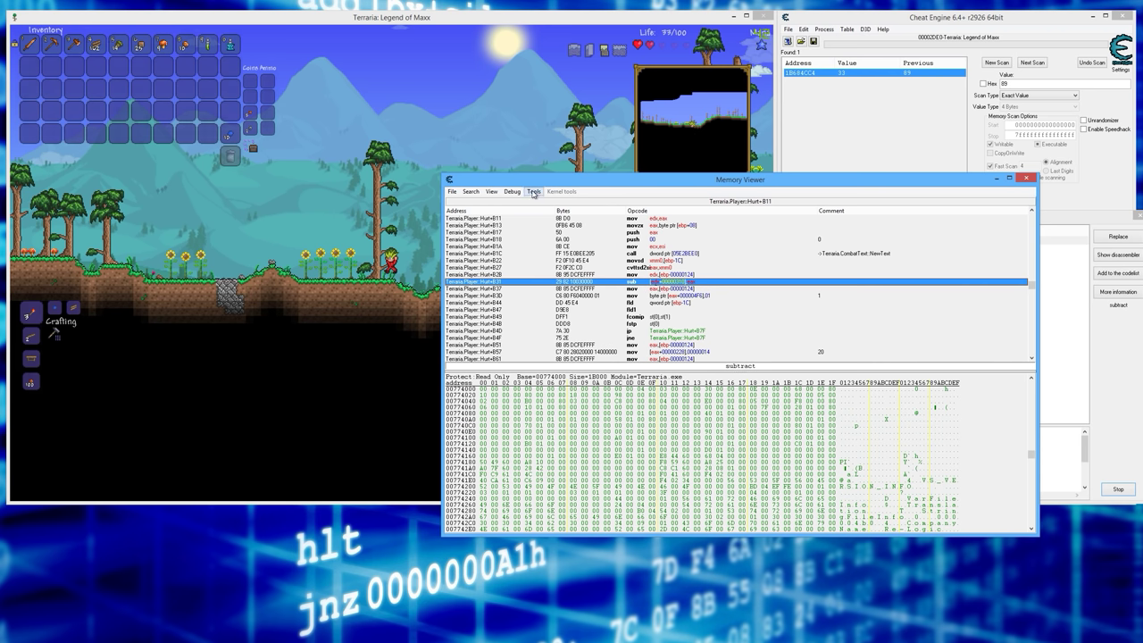
{"action": "left_click", "coordinate": [533, 191]}
{"action": "left_click", "coordinate": [558, 367]}
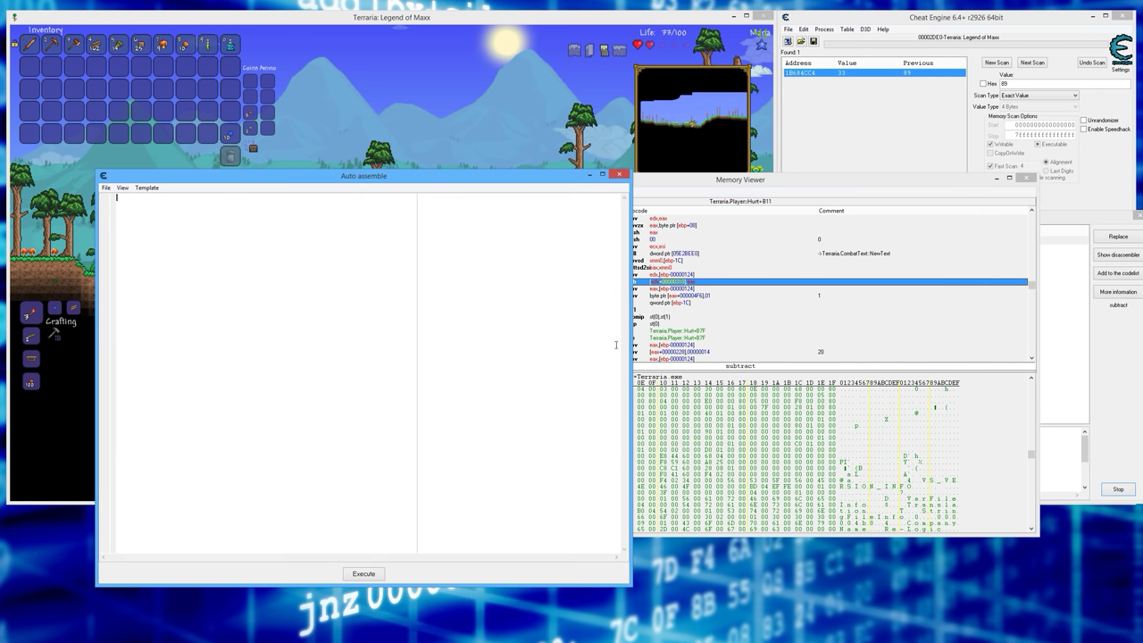
{"action": "left_click_drag", "start_coordinate": [411, 176], "coordinate": [723, 93]}
{"action": "left_click", "coordinate": [460, 106]}
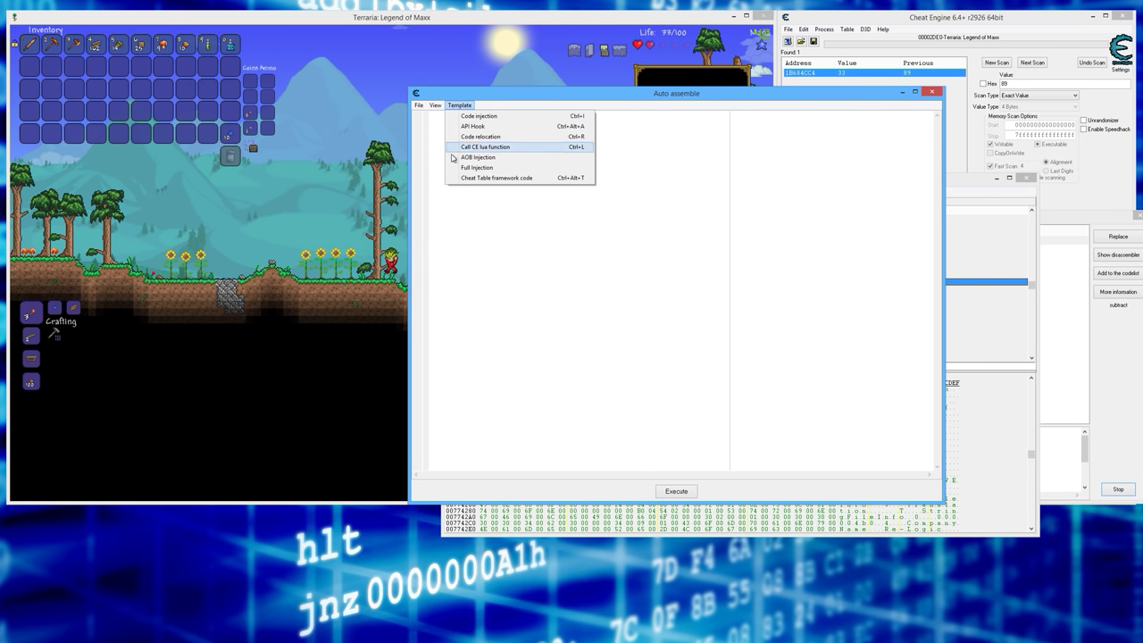
{"action": "left_click", "coordinate": [488, 177]}
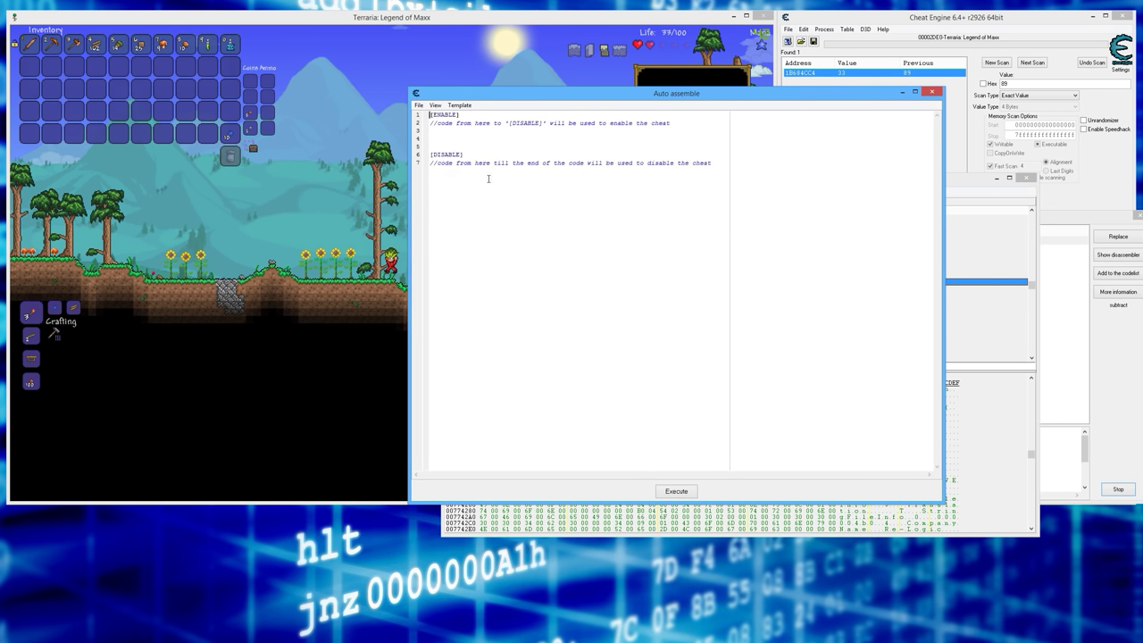
Add a code injection template that jumps from Terraria.Player::Hurt+B31.
{"action": "left_click", "coordinate": [460, 105]}
{"action": "left_click", "coordinate": [482, 117]}
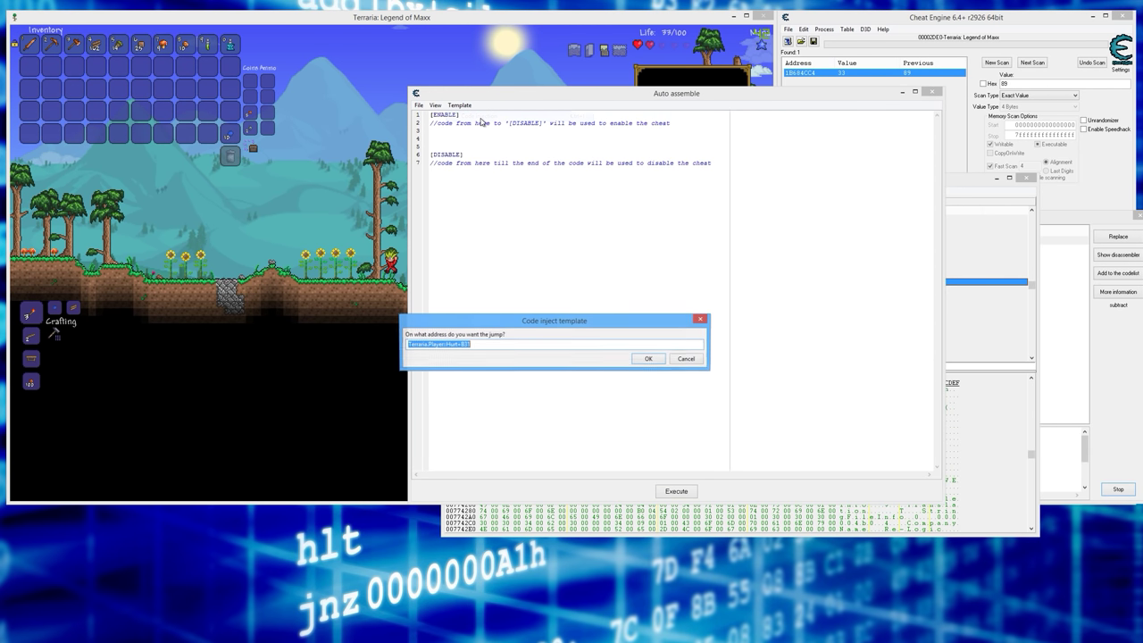
{"action": "left_click", "coordinate": [649, 359]}
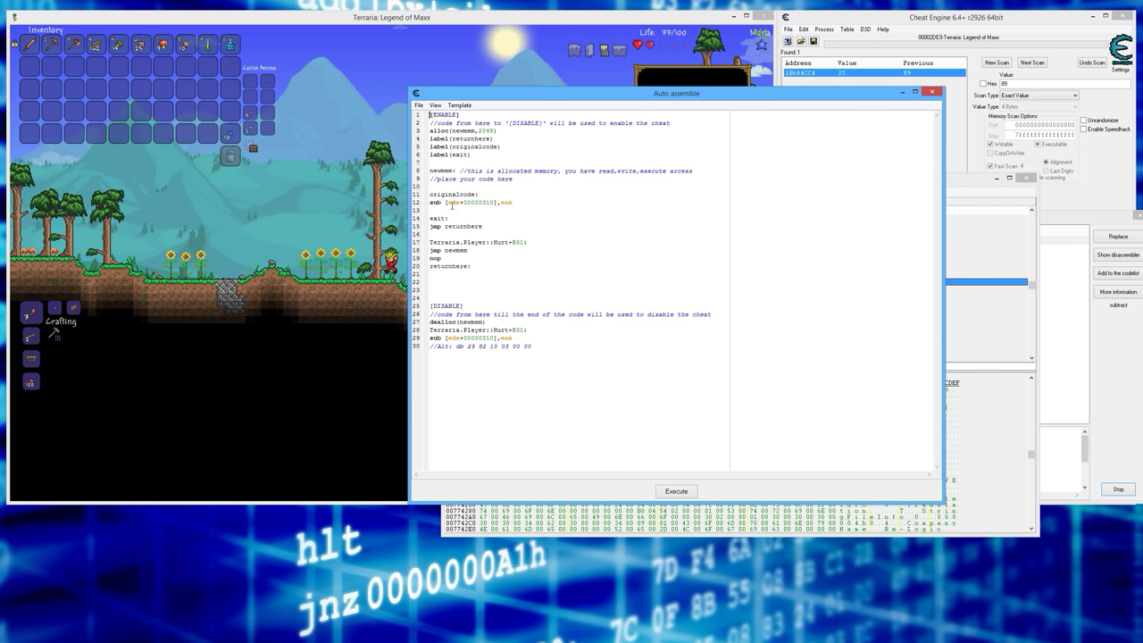
Change the originalcode instruction to add [edx+00000310],eax, keeping sub [edx+00000310],eax behind it as a comment.
{"action": "left_click_drag", "start_coordinate": [524, 201], "coordinate": [417, 204]}
{"action": "key", "text": "ctrl+c"}
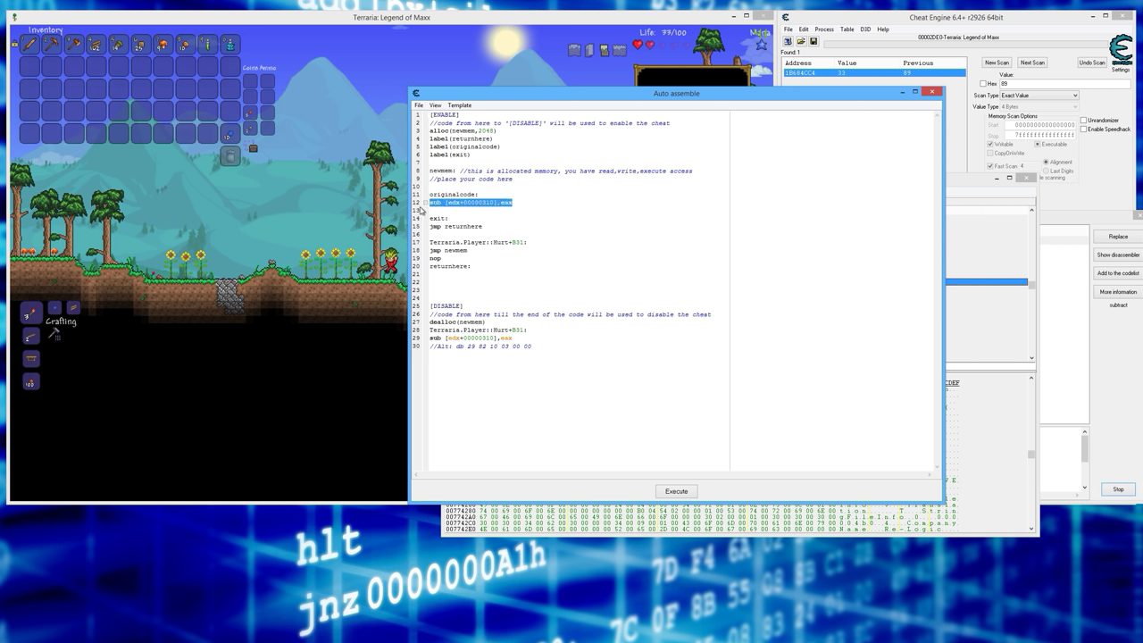
{"action": "left_click", "coordinate": [429, 203]}
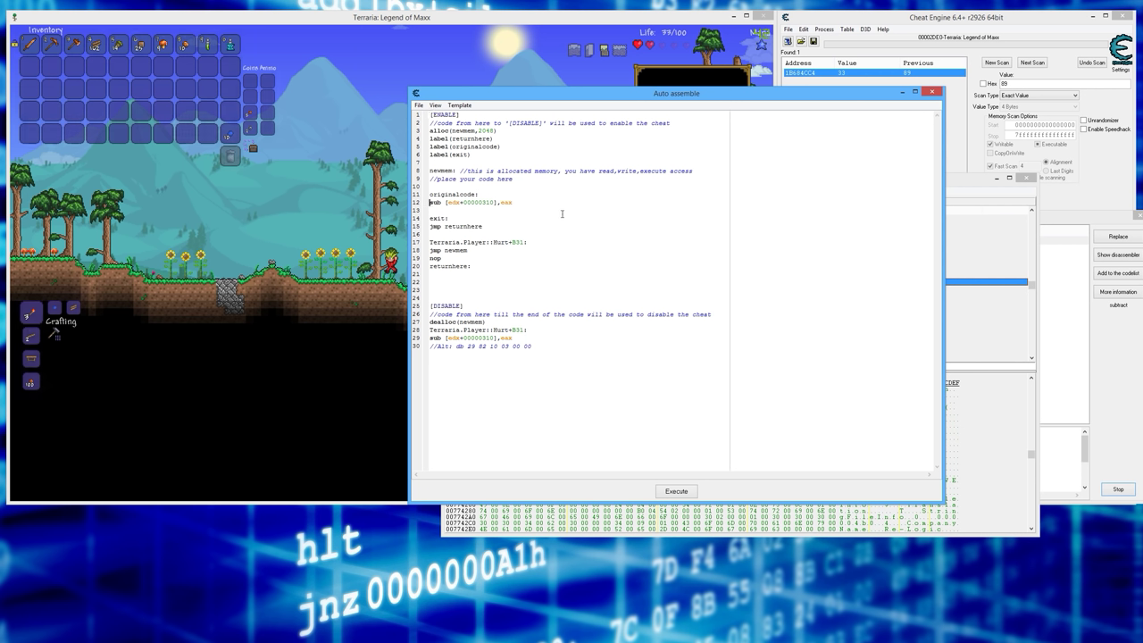
{"action": "type", "text": "//"}
{"action": "key", "text": "ctrl+v"}
{"action": "double_click", "coordinate": [436, 203]}
Assign the script to the current cheat table and close the Auto Assembler, Memory Viewer and opcode list.
{"action": "left_click", "coordinate": [418, 105]}
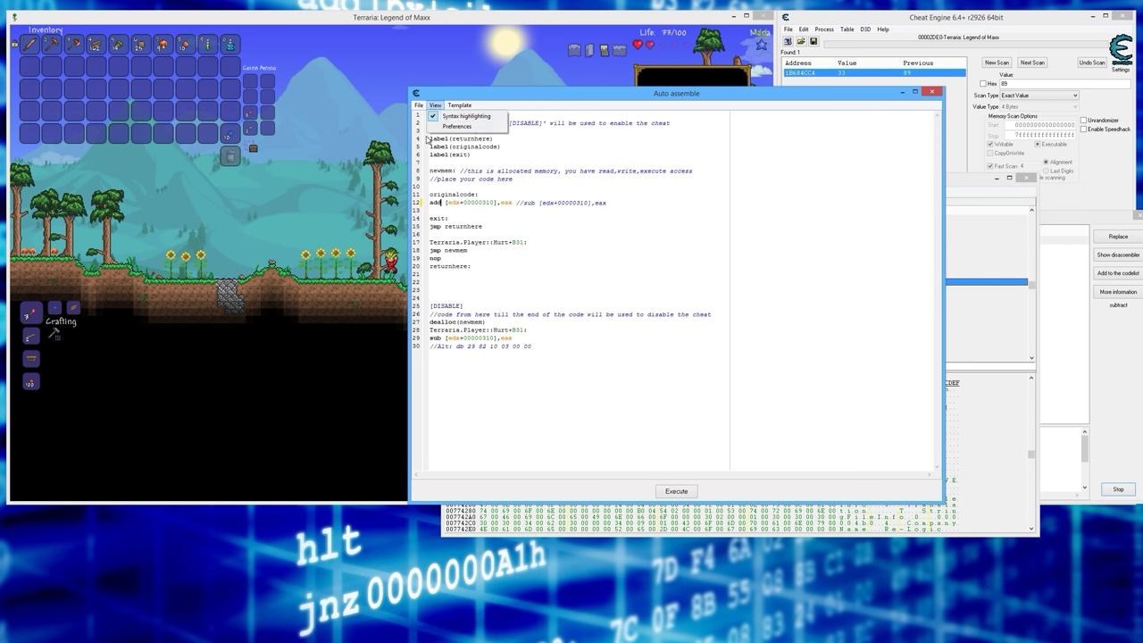
{"action": "mouse_move", "coordinate": [418, 104]}
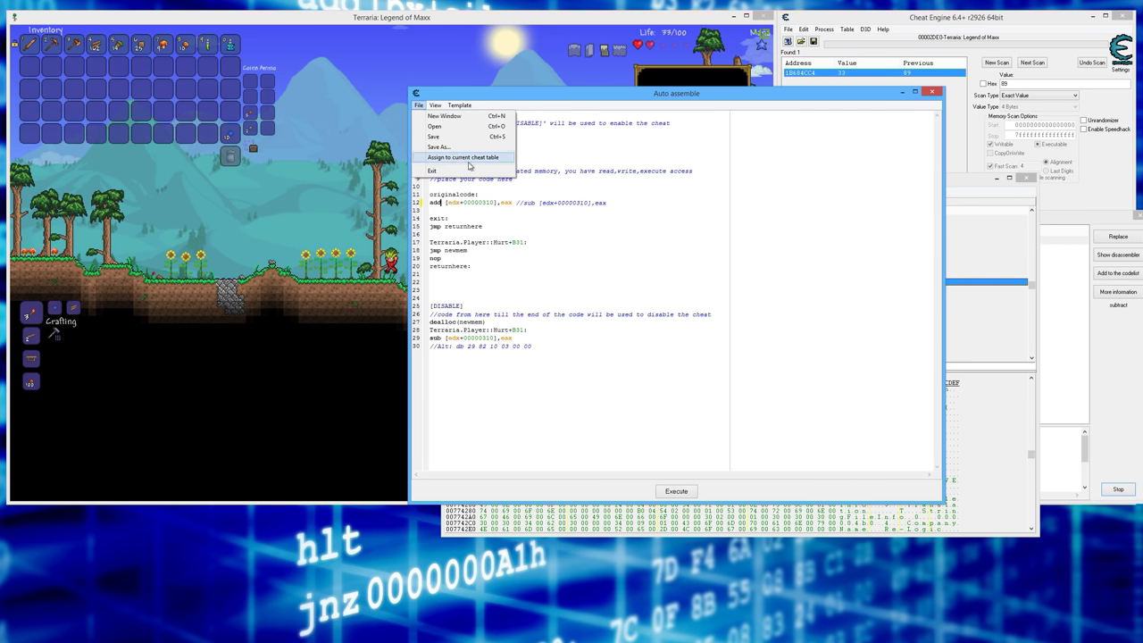
{"action": "left_click", "coordinate": [452, 158]}
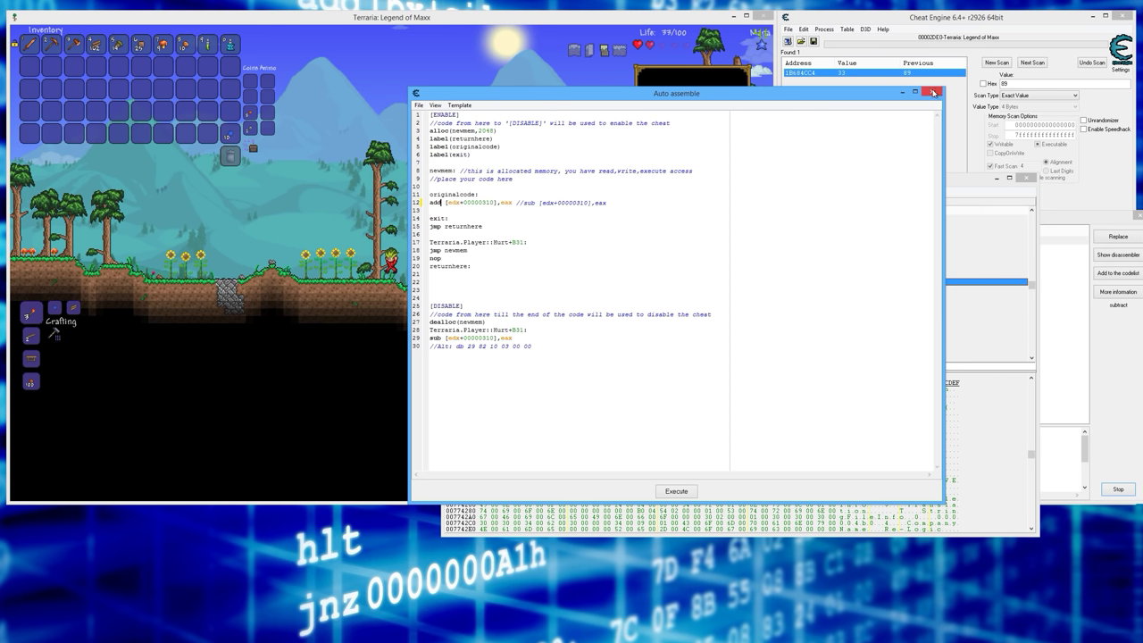
{"action": "left_click", "coordinate": [933, 92]}
{"action": "left_click", "coordinate": [1029, 178]}
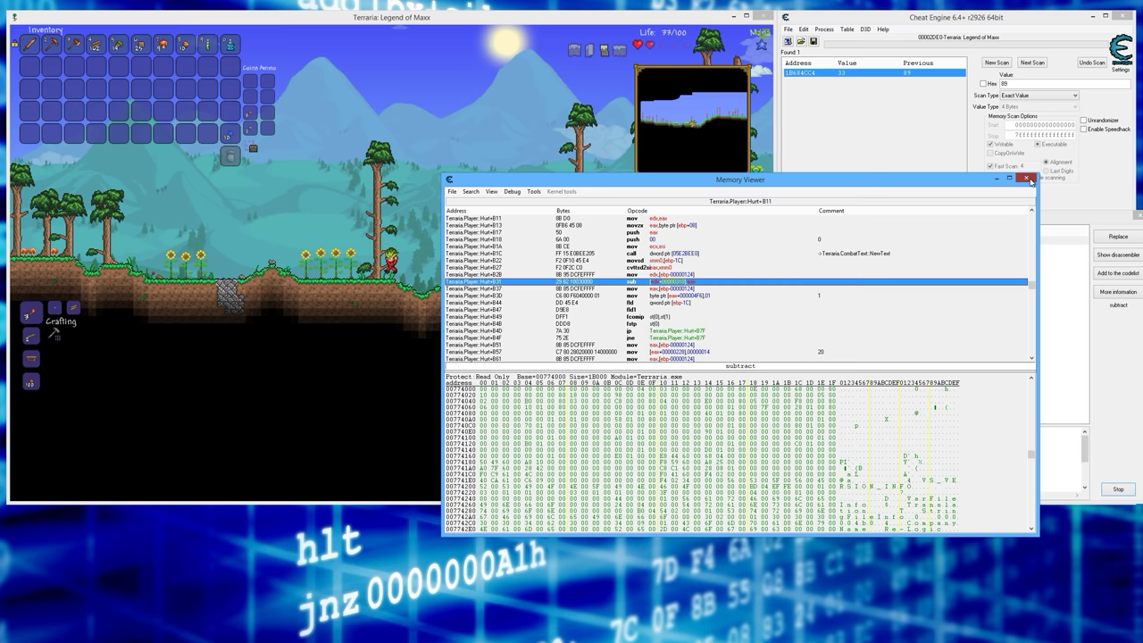
{"action": "left_click", "coordinate": [1118, 490]}
{"action": "left_click", "coordinate": [881, 289]}
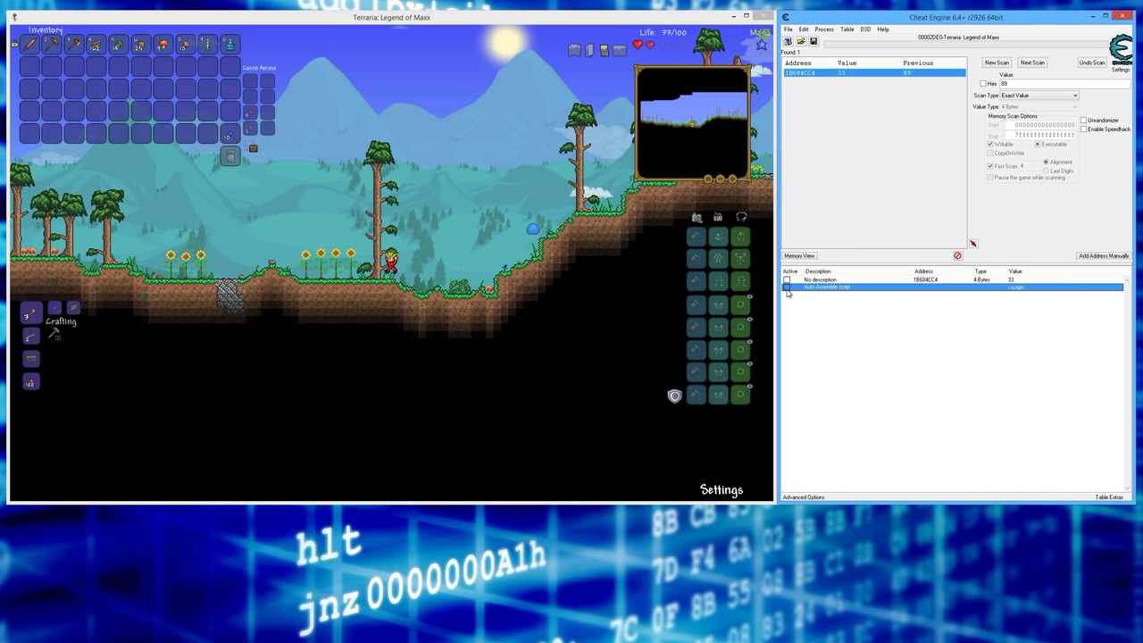
Set the health address value to 1 and activate the Auto Assemble script.
{"action": "double_click", "coordinate": [1011, 280]}
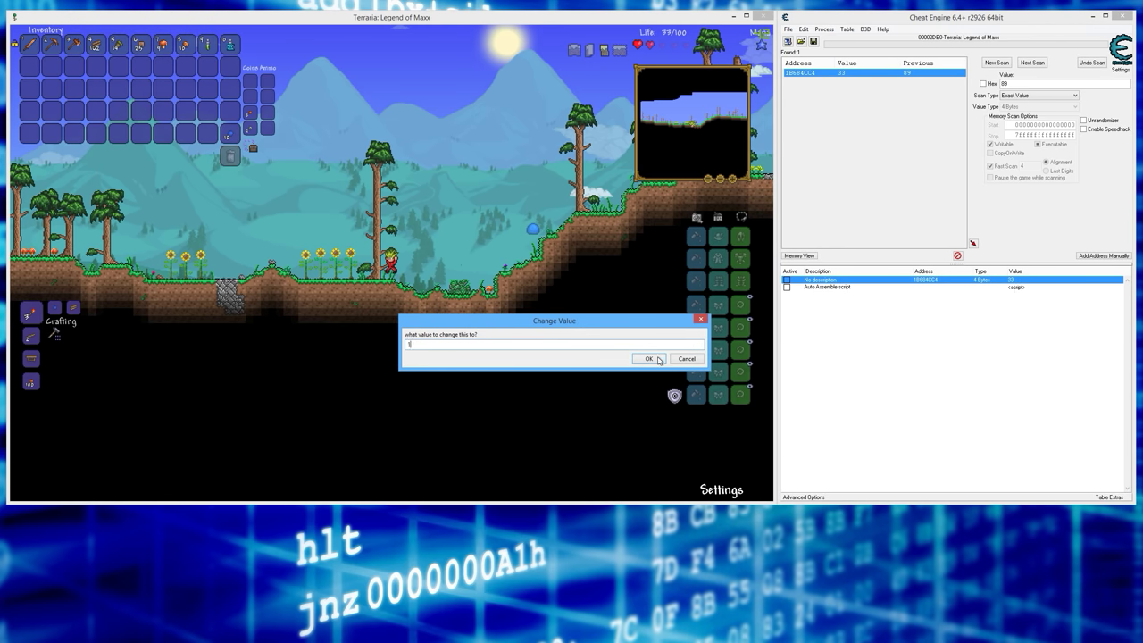
{"action": "left_click", "coordinate": [649, 359]}
{"action": "left_click", "coordinate": [839, 427]}
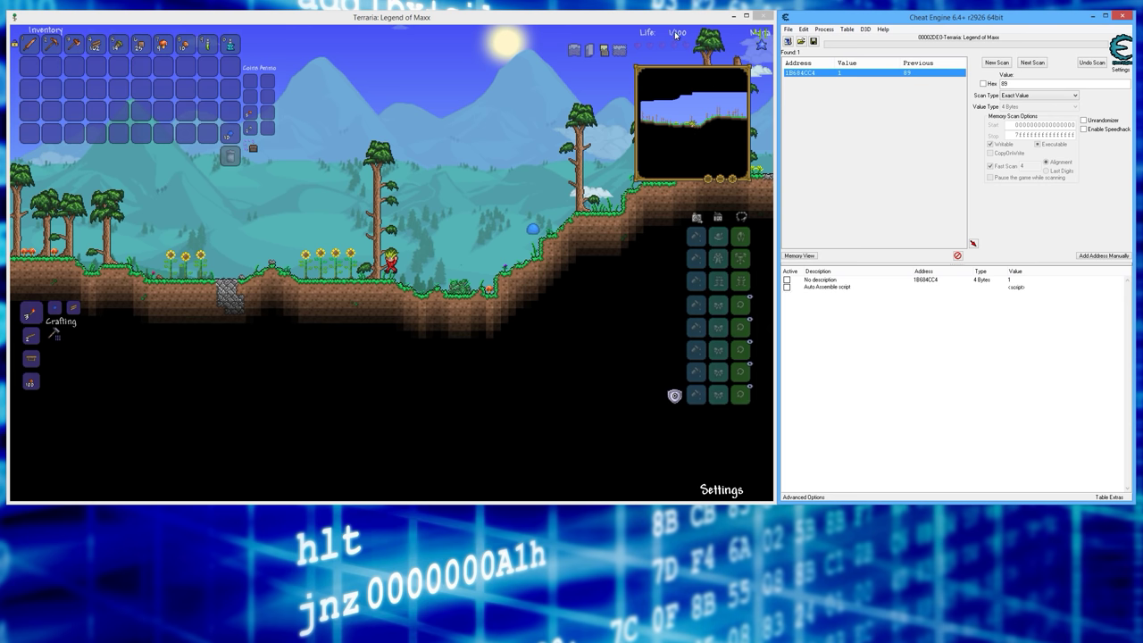
{"action": "left_click", "coordinate": [788, 288]}
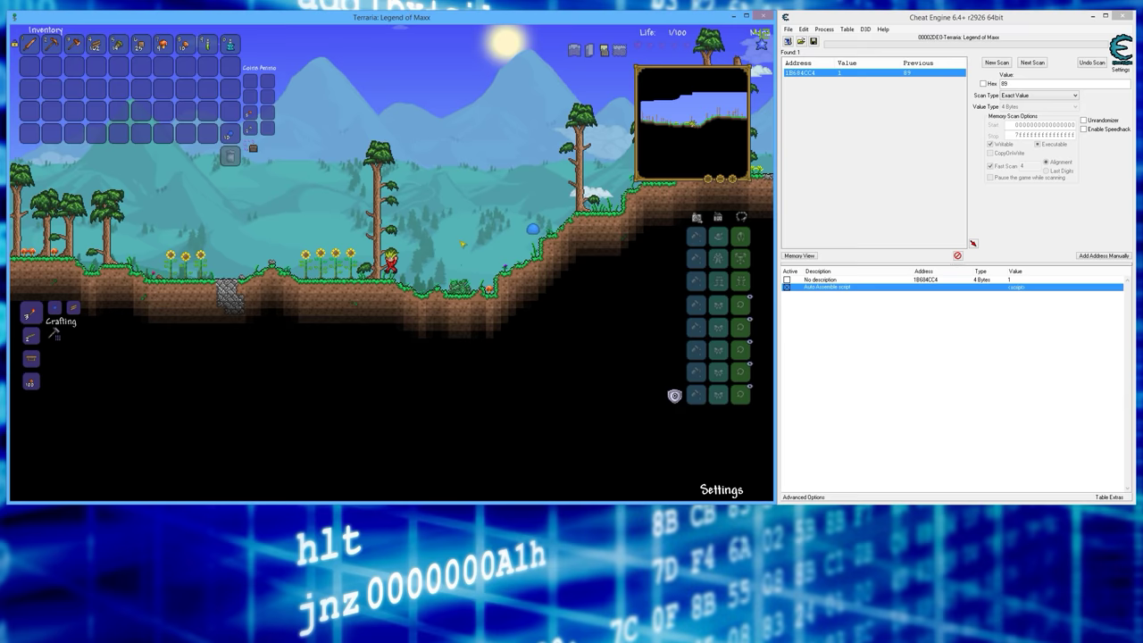
Return to Terraria, walk the character right into the blue slimes to test the script, and retreat left before opening the inventory.
{"action": "key", "text": "Escape"}
{"action": "key", "text": "d"}
{"action": "key", "text": "d"}
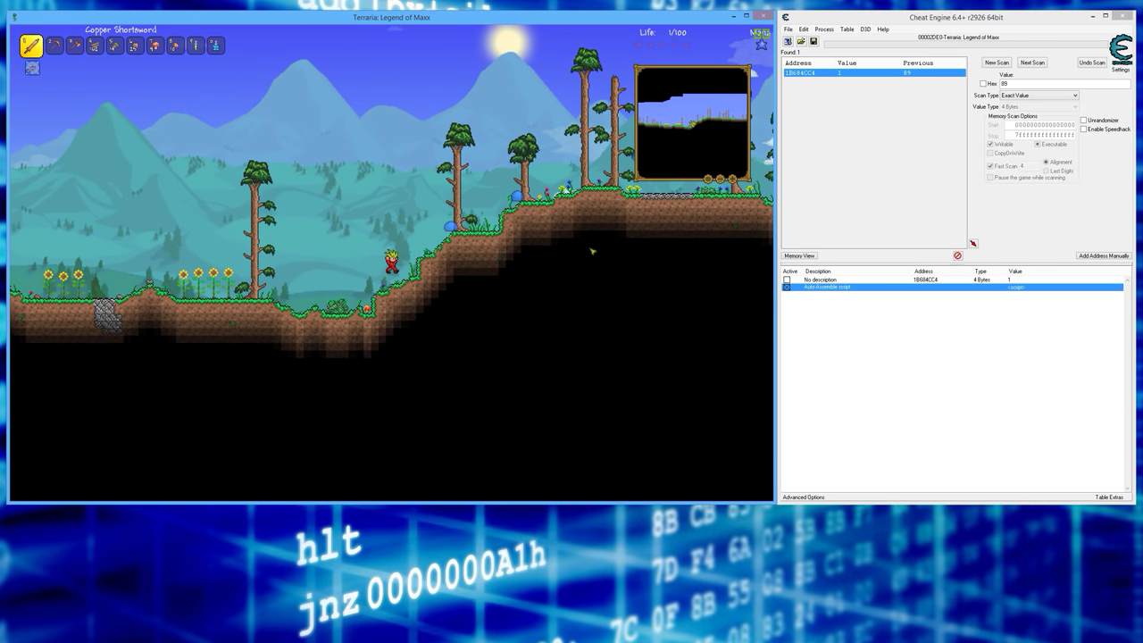
{"action": "key", "text": "d"}
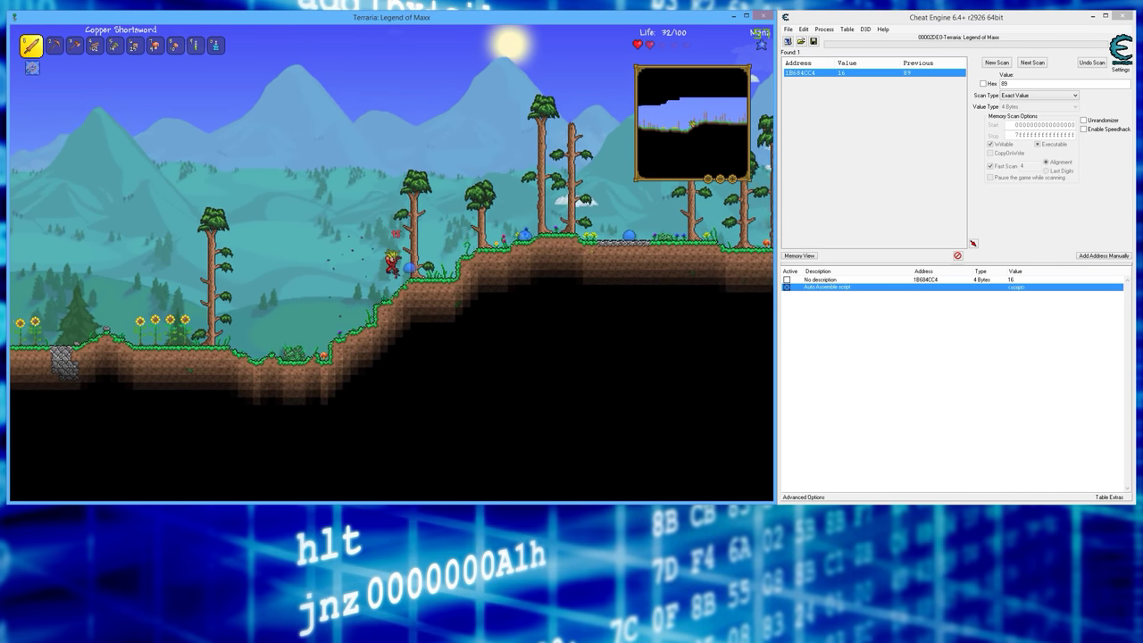
{"action": "key", "text": "d"}
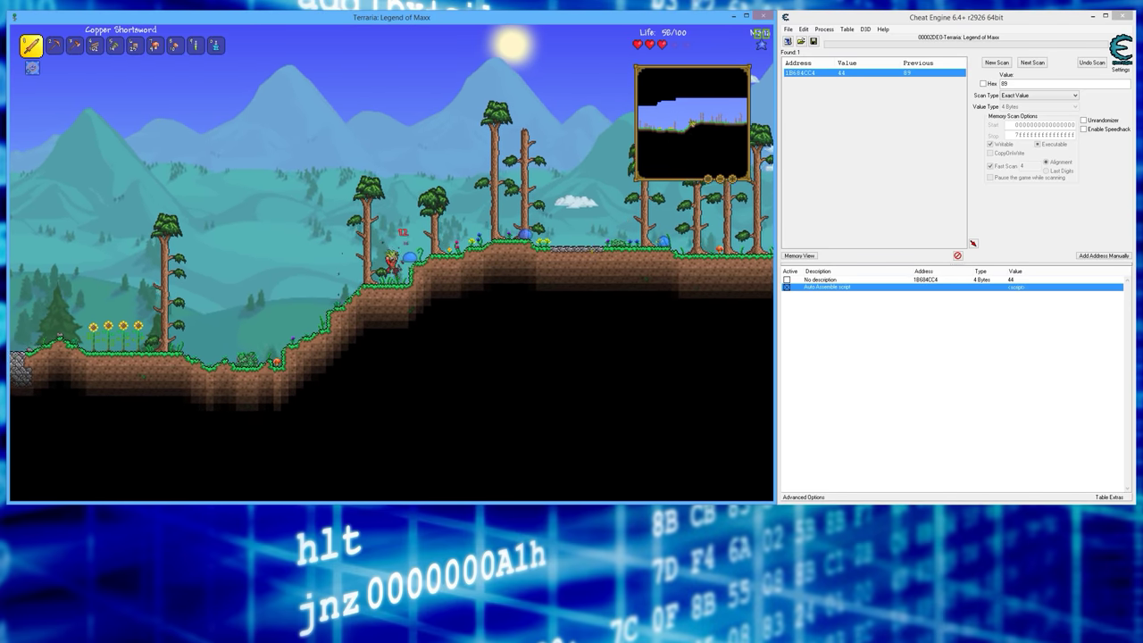
{"action": "key", "text": "d"}
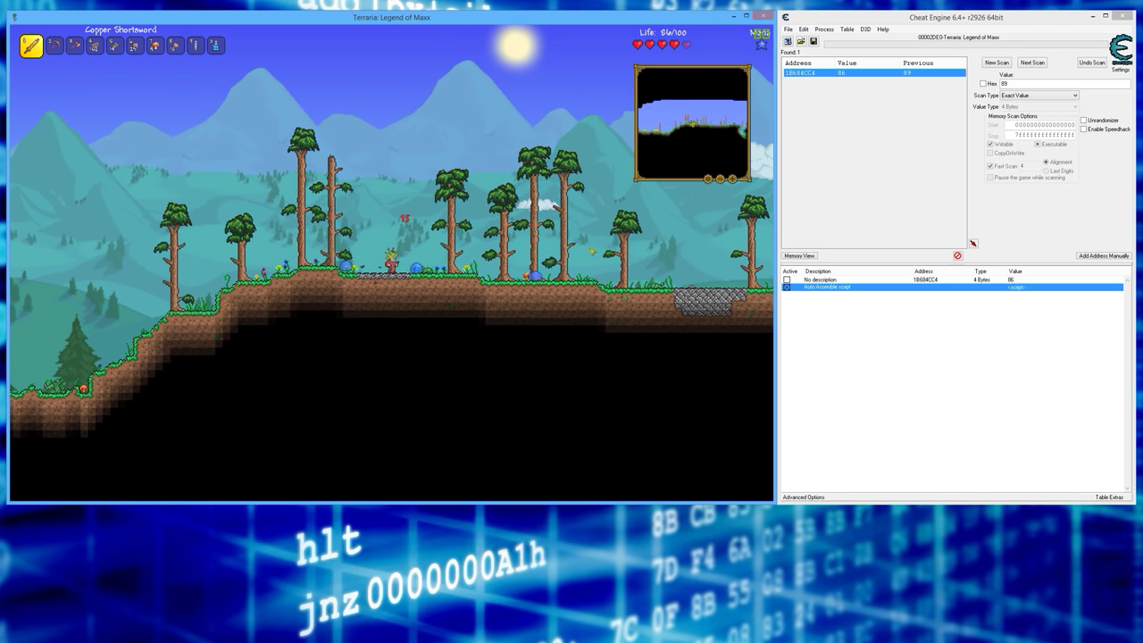
{"action": "key", "text": "a"}
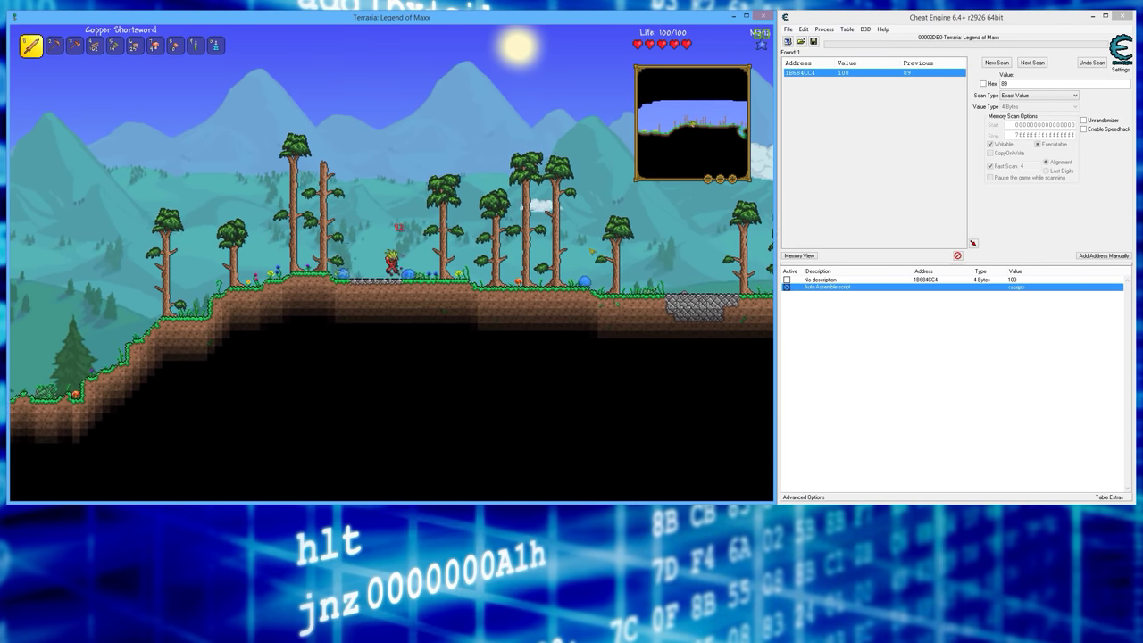
{"action": "key", "text": "a"}
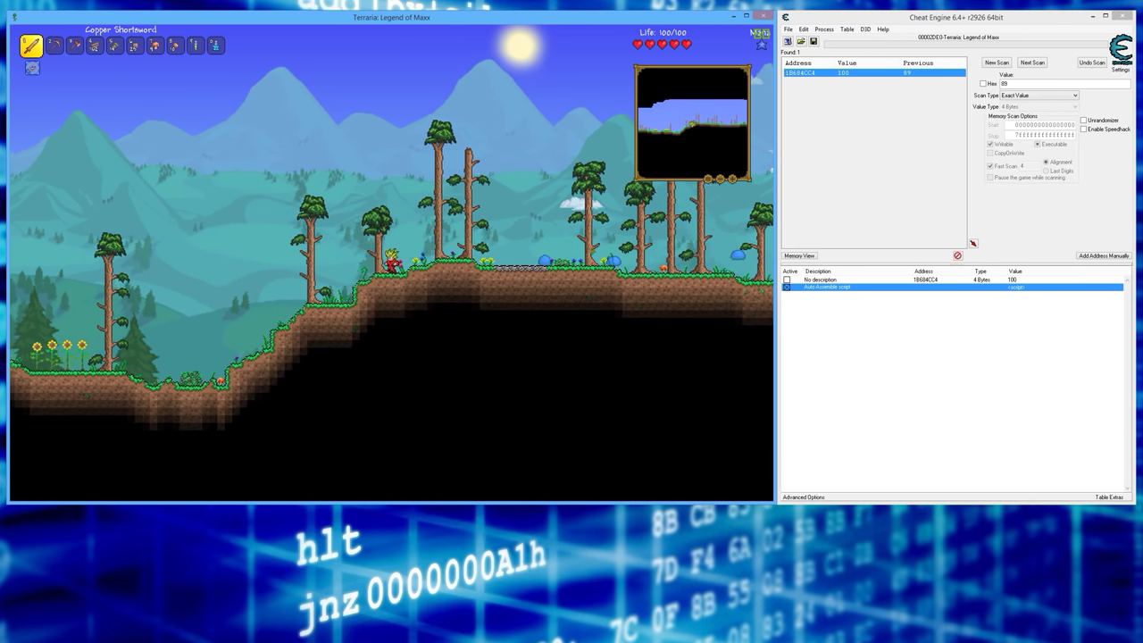
{"action": "key", "text": "Escape"}
Find out what accesses the health address in Cheat Engine, stop the recording, and move the opcode list clear of the address table.
{"action": "left_click", "coordinate": [885, 330]}
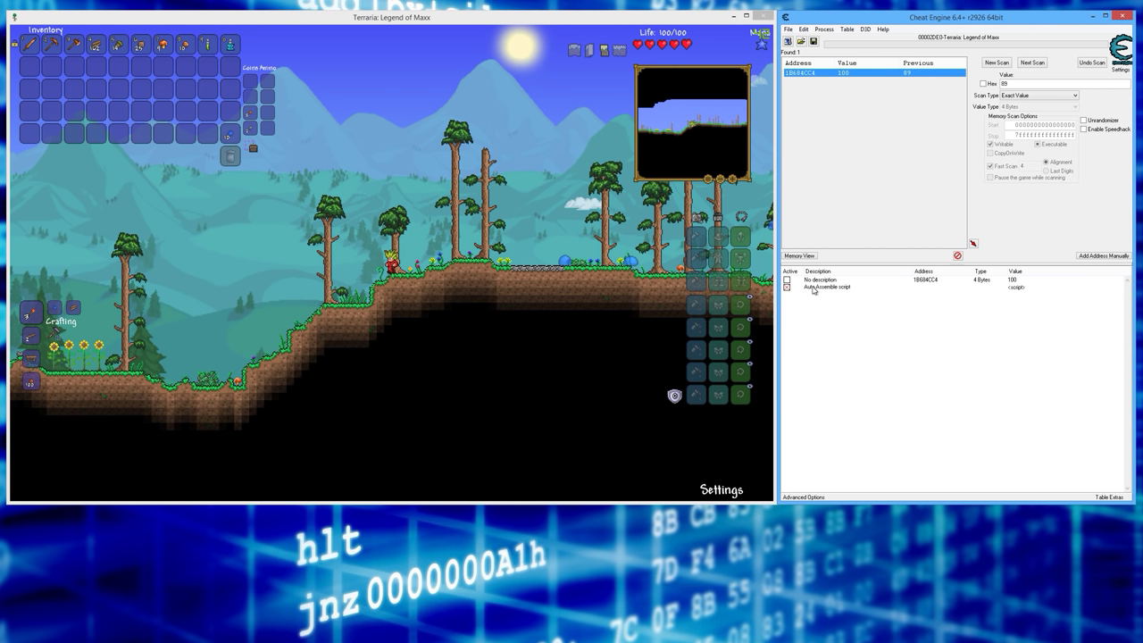
{"action": "left_click", "coordinate": [933, 281]}
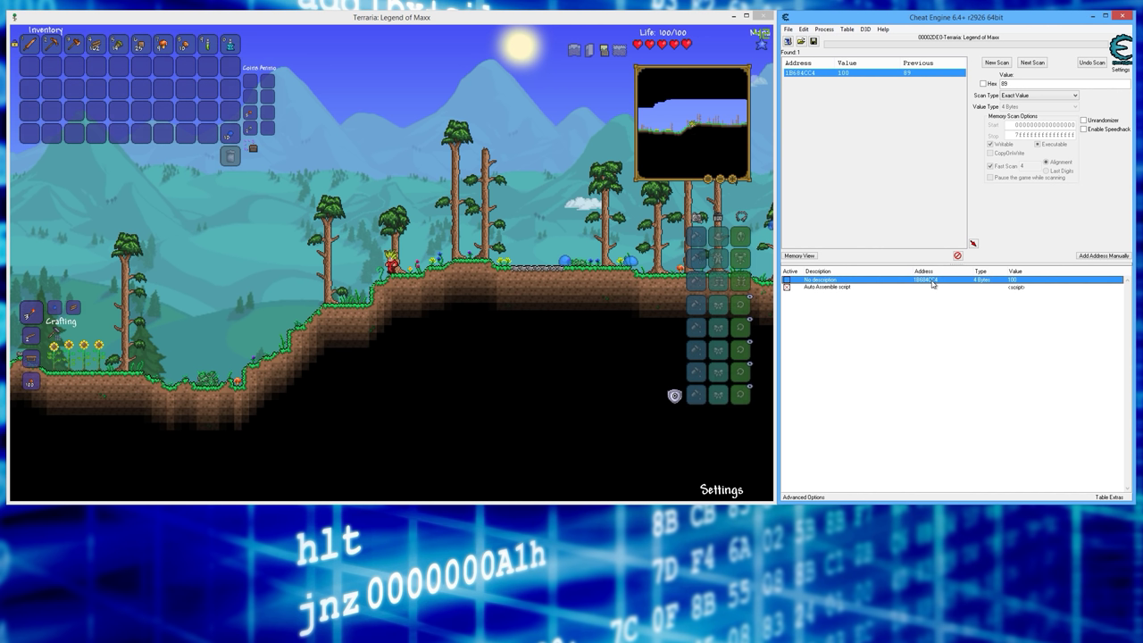
{"action": "right_click", "coordinate": [1014, 282]}
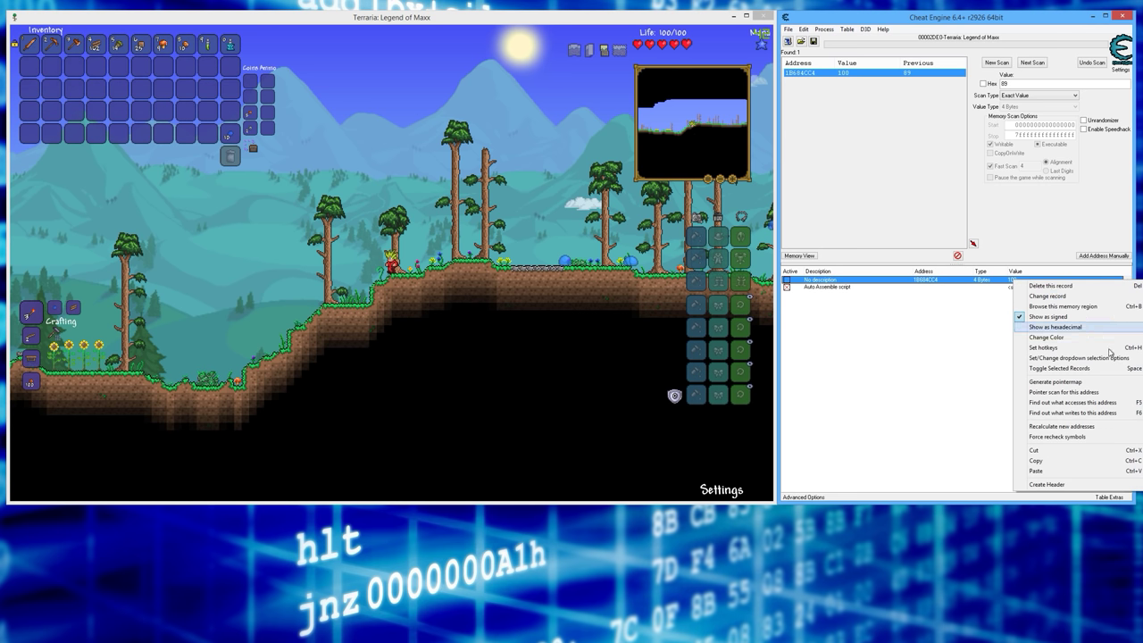
{"action": "left_click", "coordinate": [1079, 404]}
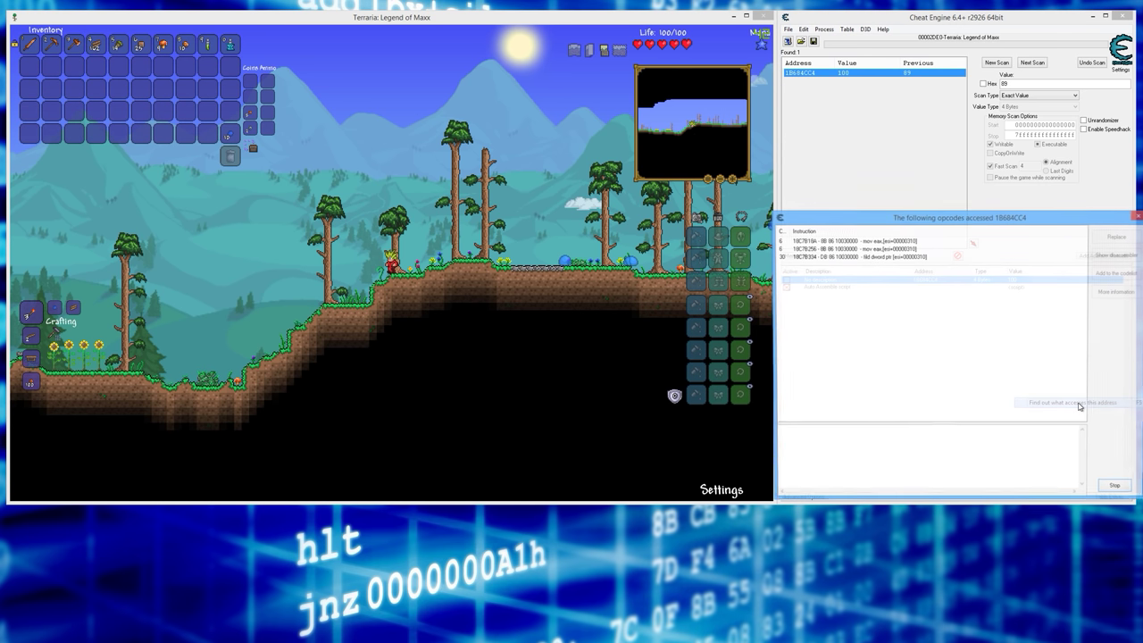
{"action": "left_click", "coordinate": [1117, 489]}
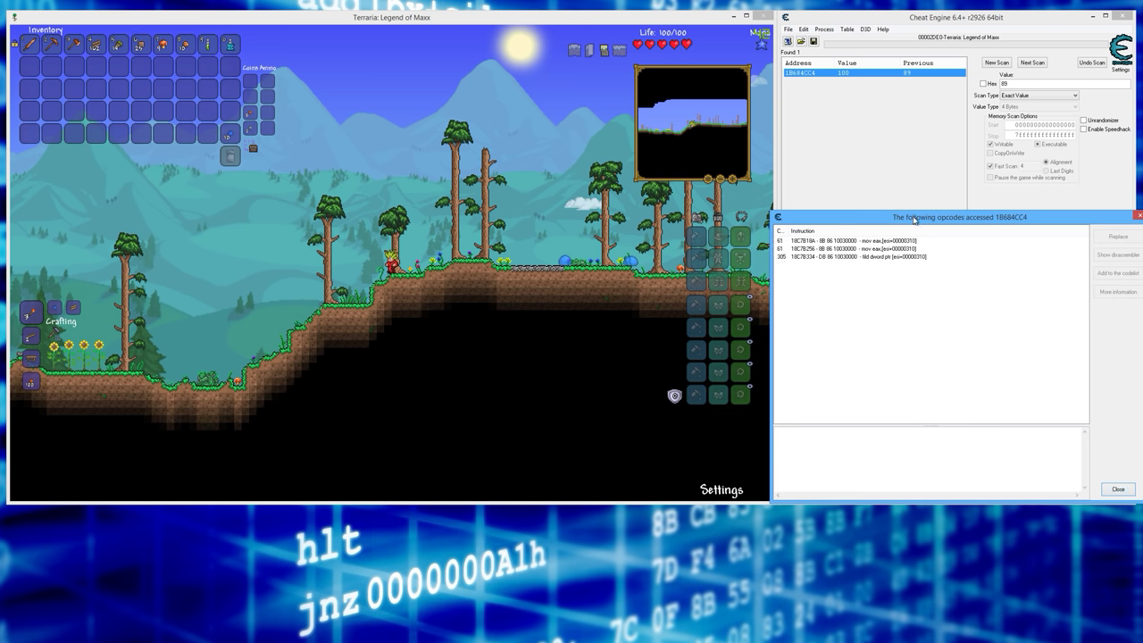
{"action": "left_click_drag", "start_coordinate": [912, 222], "coordinate": [474, 206]}
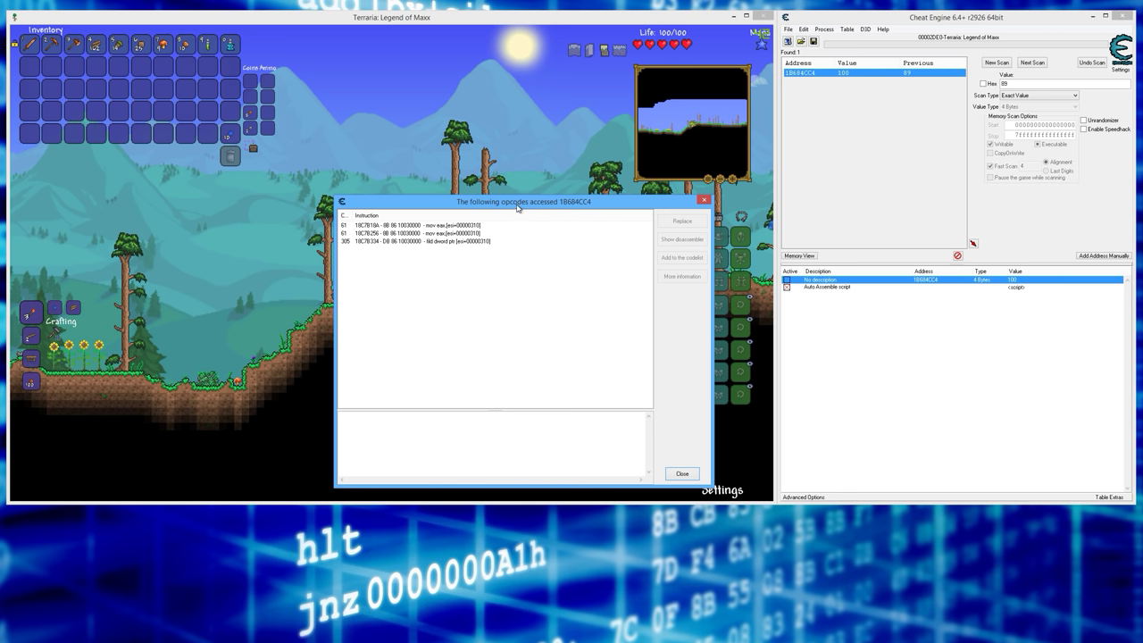
{"action": "left_click_drag", "start_coordinate": [538, 204], "coordinate": [607, 202]}
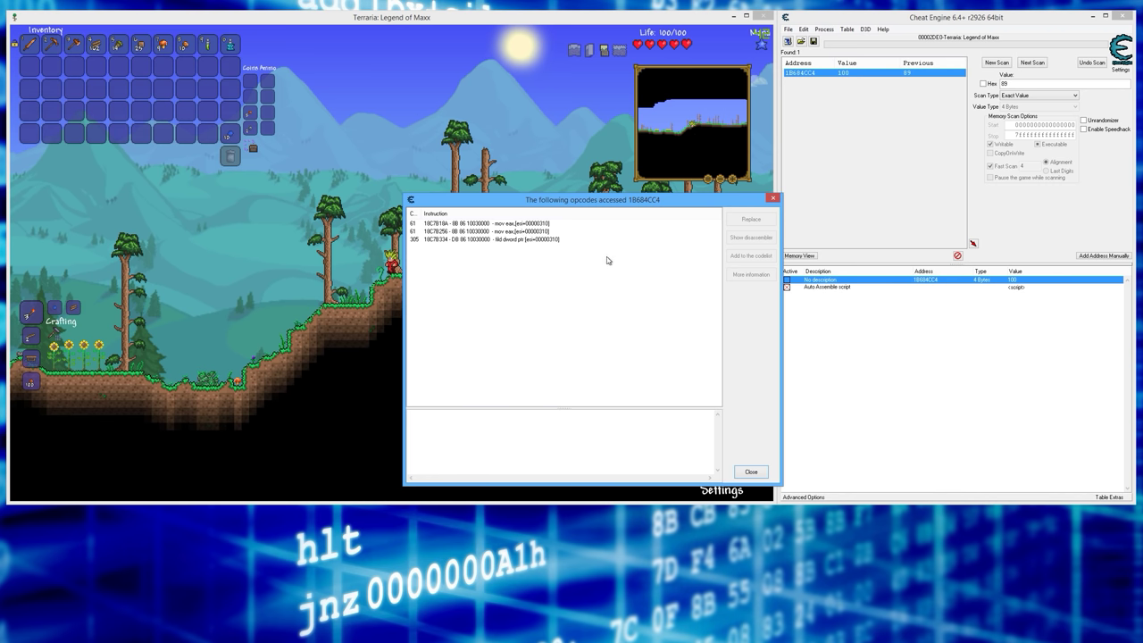
Copy the ESI value from the details of the instruction at 18C7B256, enlarging the details pane, and show the details of the one at 18C7B18A.
{"action": "left_click", "coordinate": [534, 231]}
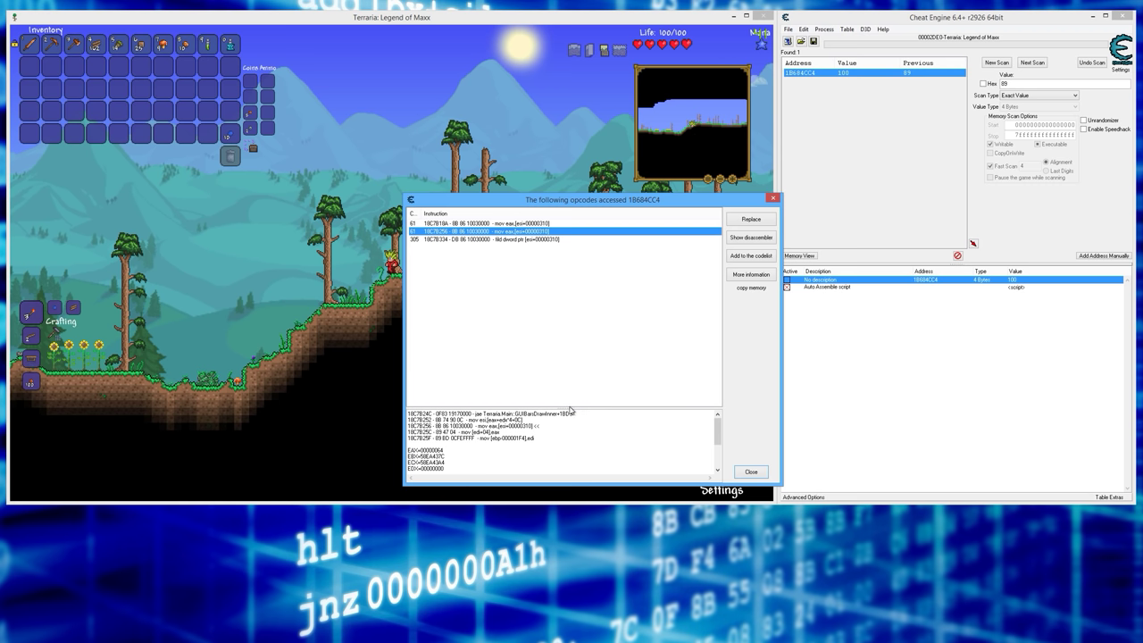
{"action": "left_click_drag", "start_coordinate": [566, 408], "coordinate": [549, 306]}
{"action": "left_click", "coordinate": [432, 389]}
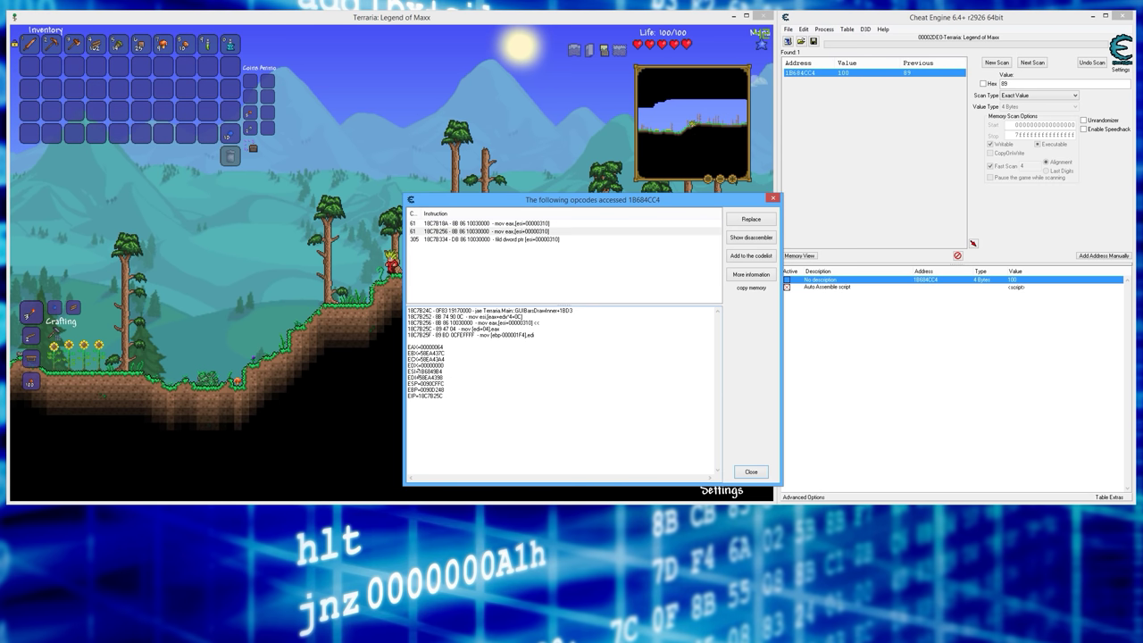
{"action": "left_click_drag", "start_coordinate": [443, 371], "coordinate": [421, 371]}
{"action": "right_click", "coordinate": [430, 372]}
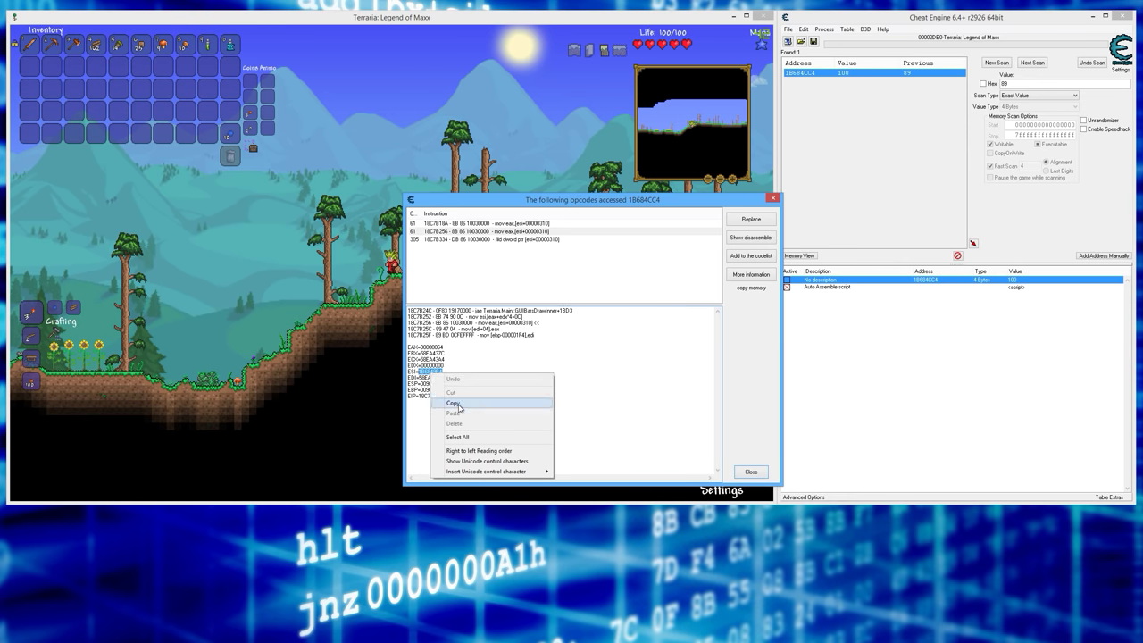
{"action": "left_click", "coordinate": [454, 402]}
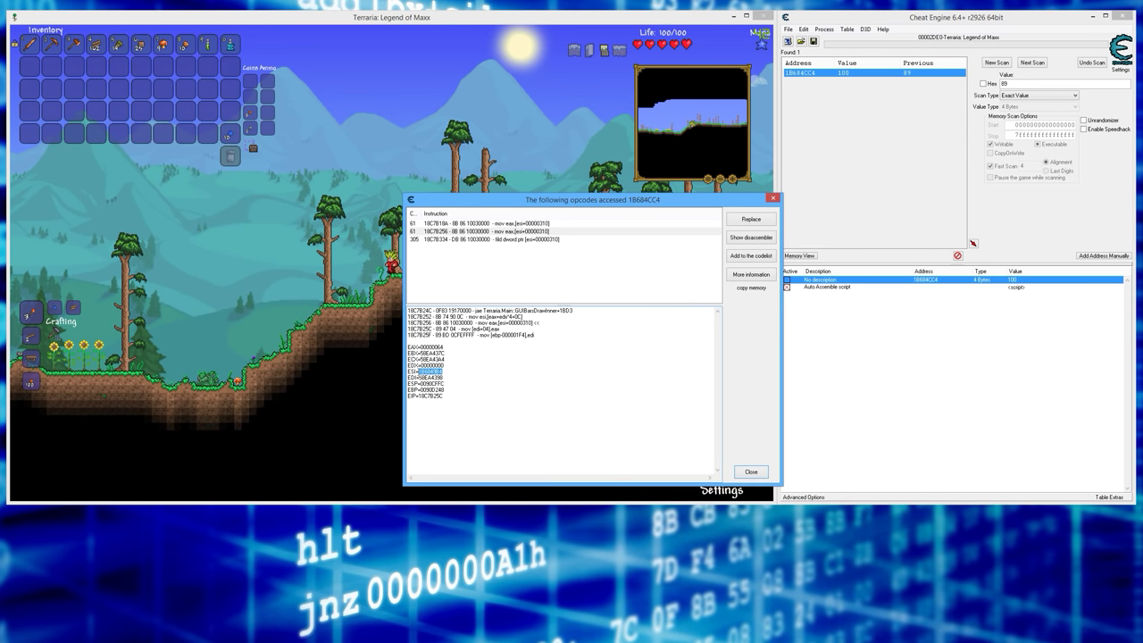
{"action": "left_click", "coordinate": [440, 373]}
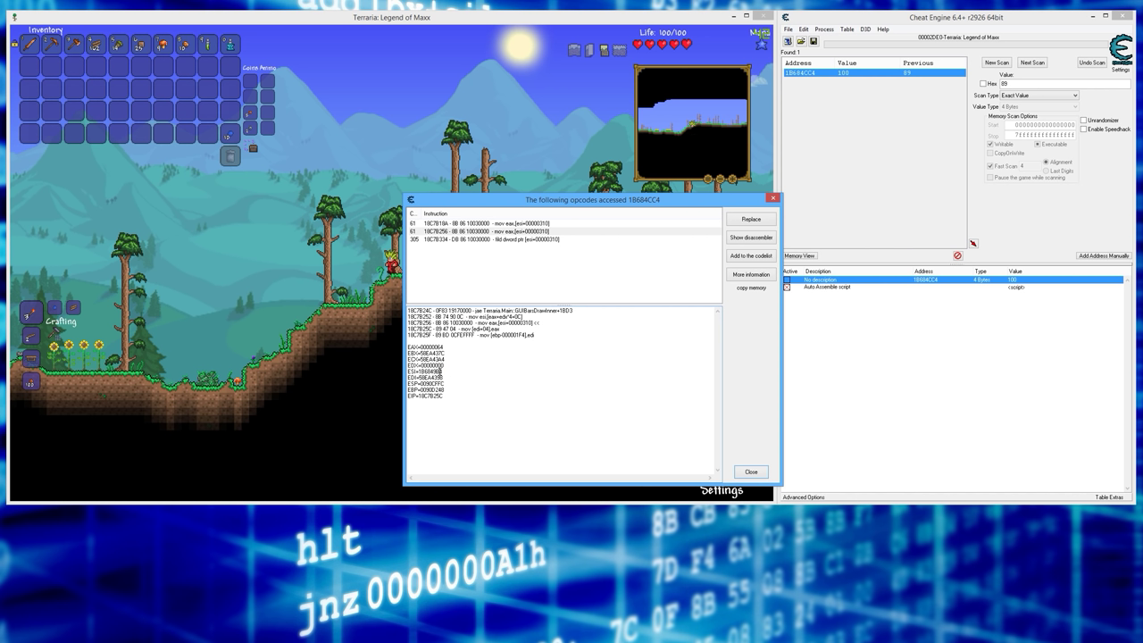
{"action": "left_click", "coordinate": [540, 225]}
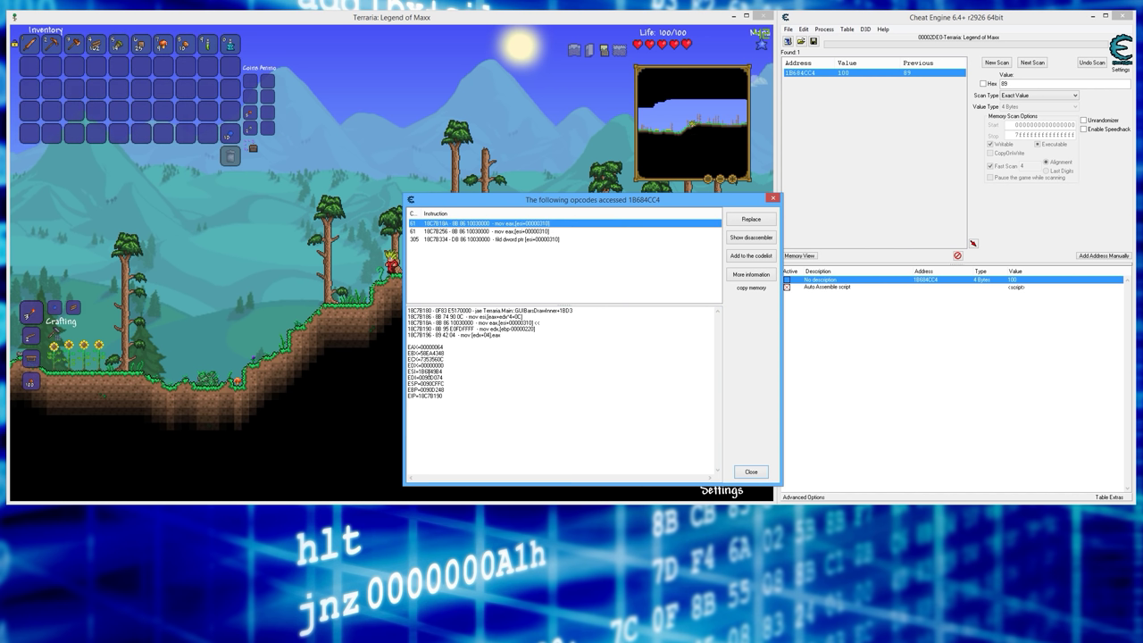
Compare the ESI values in the details of the instructions at 18C7B18A and 18C7B256, and close the opcode list.
{"action": "left_click", "coordinate": [444, 379]}
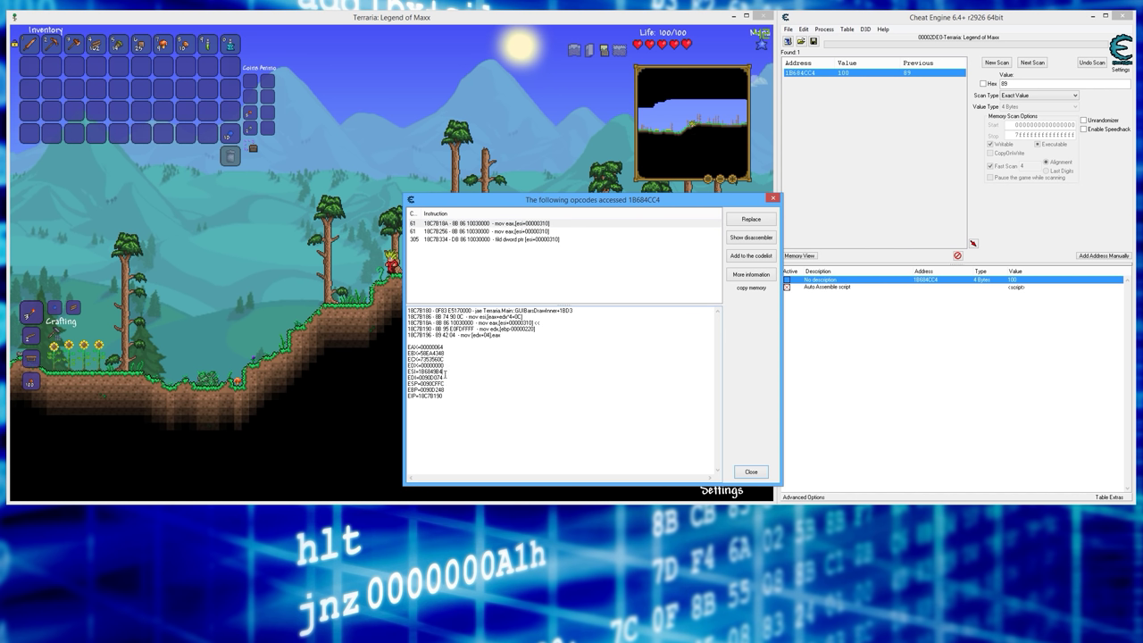
{"action": "mouse_move", "coordinate": [443, 372]}
{"action": "left_mouse_down"}
{"action": "mouse_move", "coordinate": [420, 372]}
{"action": "mouse_move", "coordinate": [433, 373]}
{"action": "left_mouse_up"}
{"action": "left_click", "coordinate": [538, 233]}
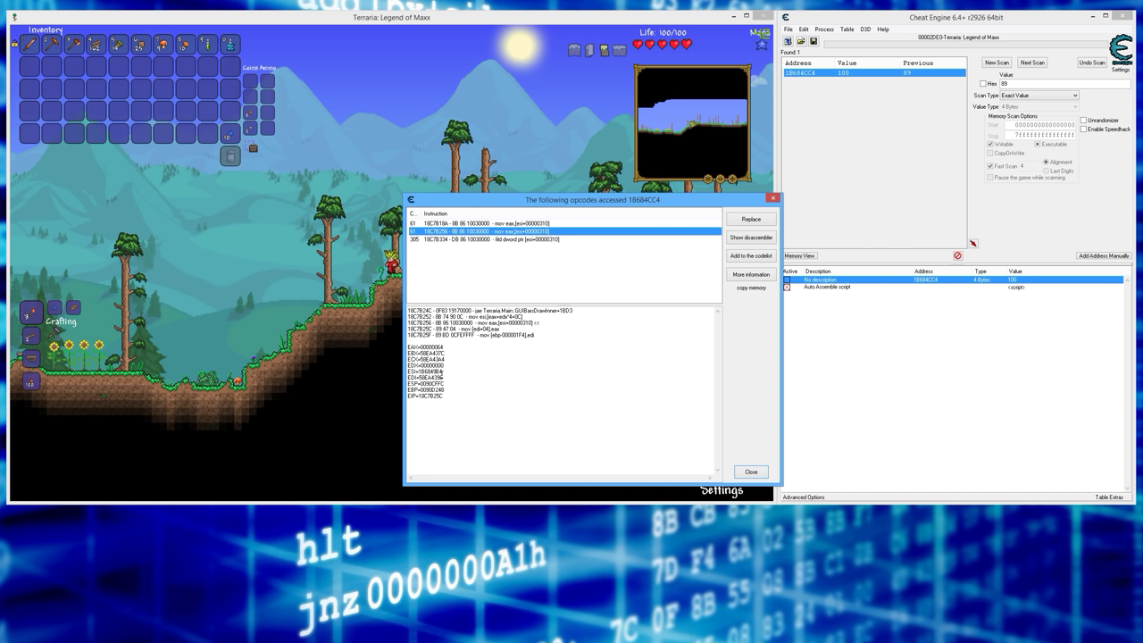
{"action": "left_click_drag", "start_coordinate": [441, 370], "coordinate": [418, 370]}
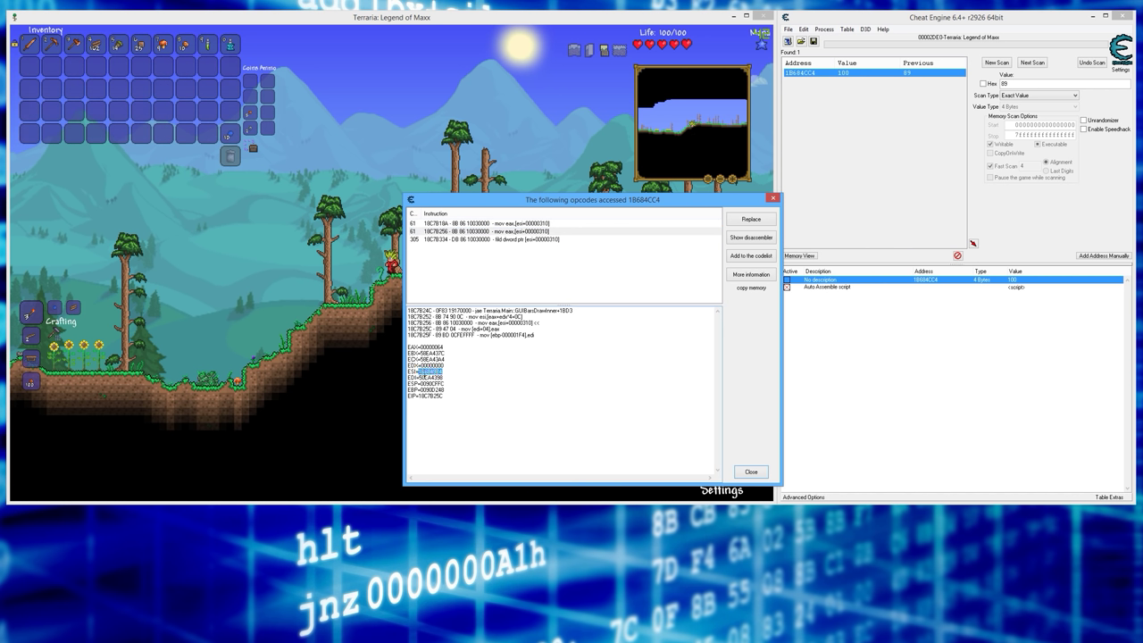
{"action": "left_click", "coordinate": [753, 471]}
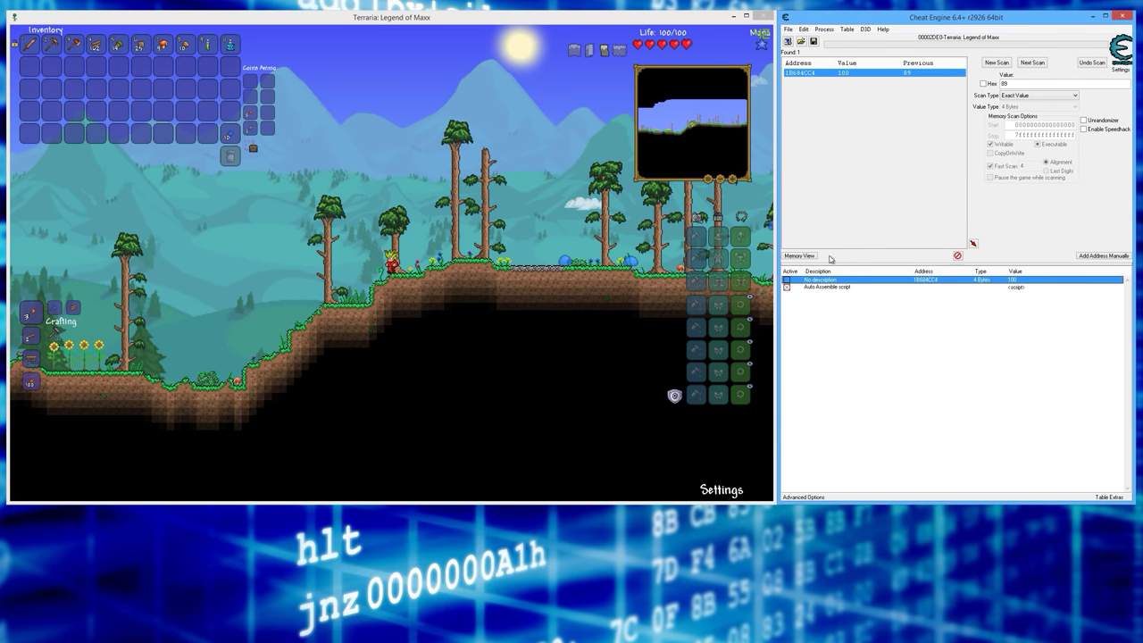
Open the data structure dissector from the memory viewer and move both windows up so they are fully in view.
{"action": "left_click", "coordinate": [802, 256]}
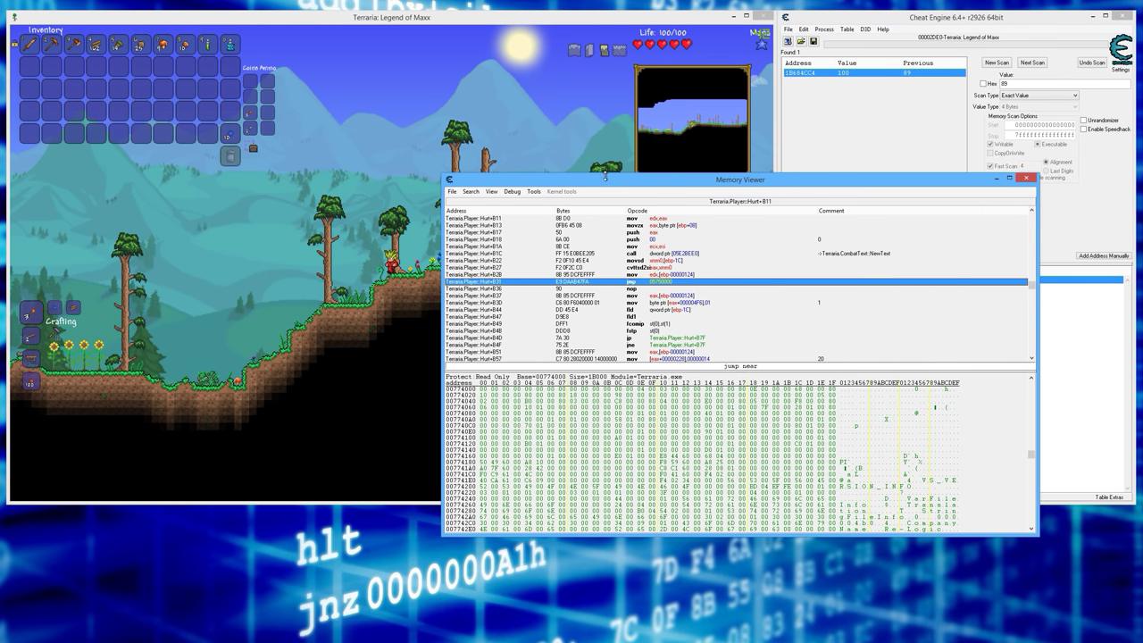
{"action": "left_click_drag", "start_coordinate": [651, 178], "coordinate": [523, 115]}
{"action": "left_click", "coordinate": [404, 128]}
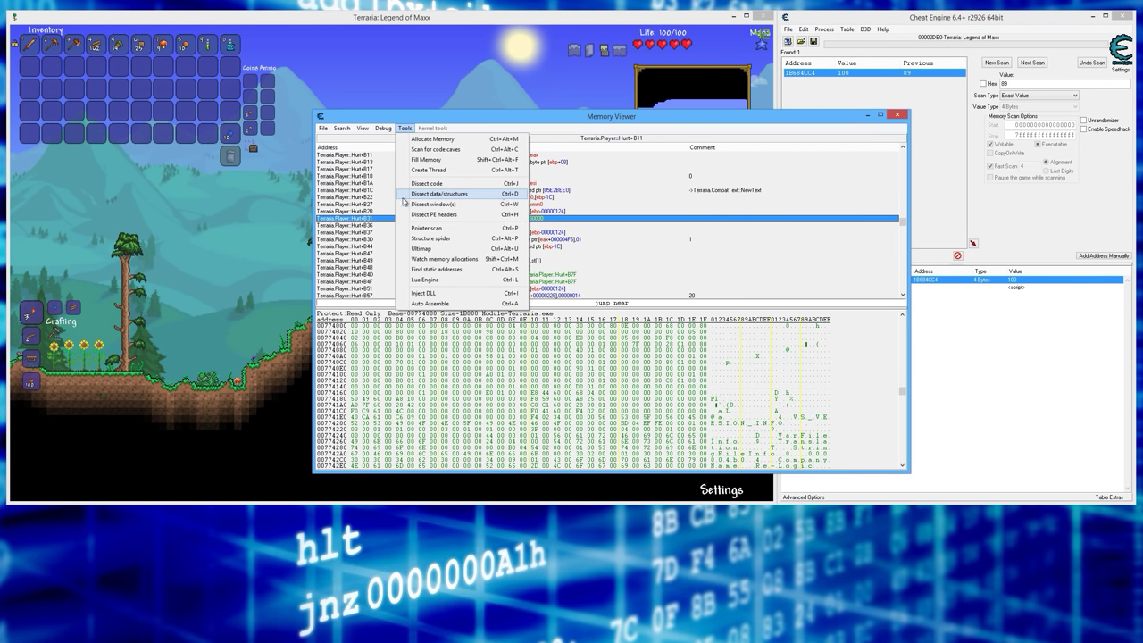
{"action": "left_click", "coordinate": [495, 197]}
{"action": "left_click_drag", "start_coordinate": [493, 207], "coordinate": [570, 94]}
Set the Group 1 address to the copied ESI value 1B6849B4 and define a Terraria.Player structure with its basic types filled in automatically.
{"action": "left_click", "coordinate": [323, 125]}
{"action": "key", "text": "ctrl+a"}
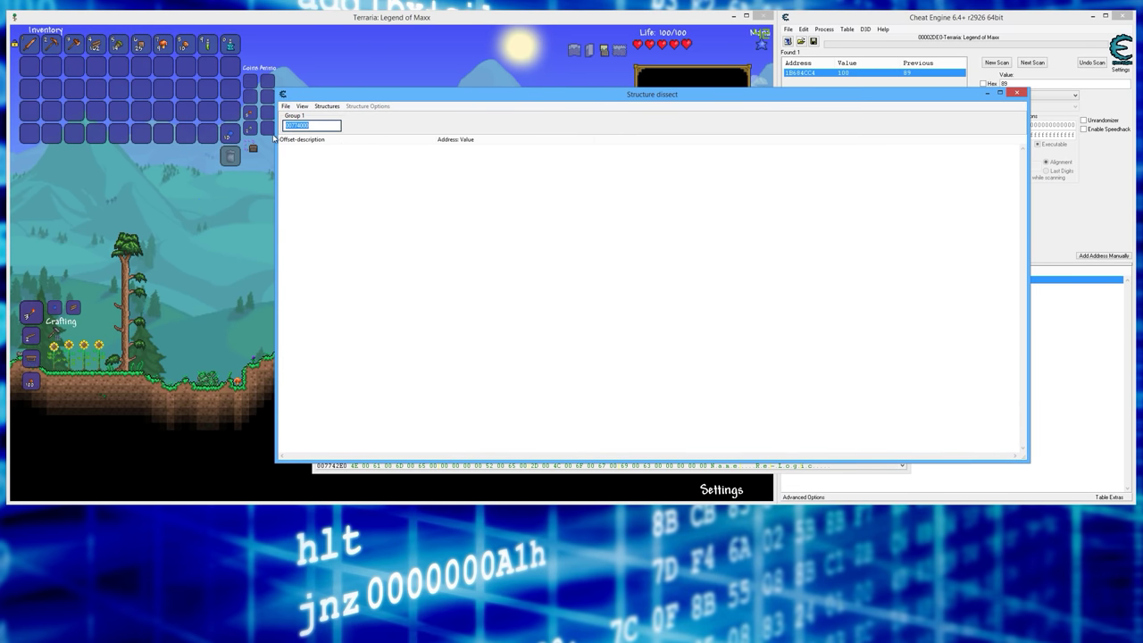
{"action": "key", "text": "ctrl+v"}
{"action": "left_click", "coordinate": [324, 107]}
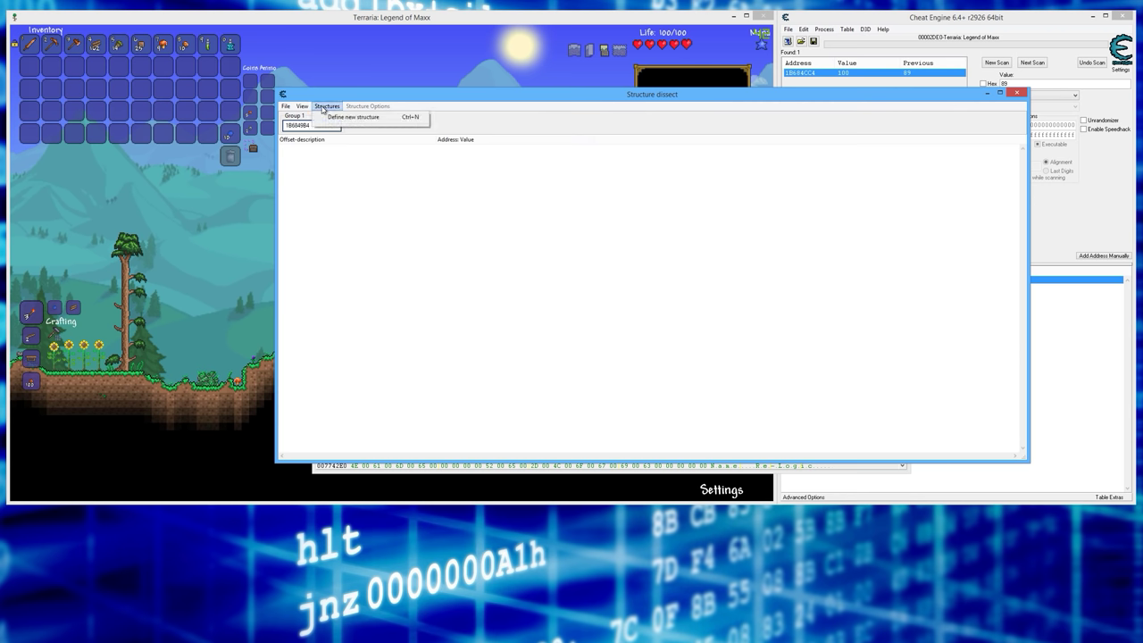
{"action": "left_click", "coordinate": [348, 117]}
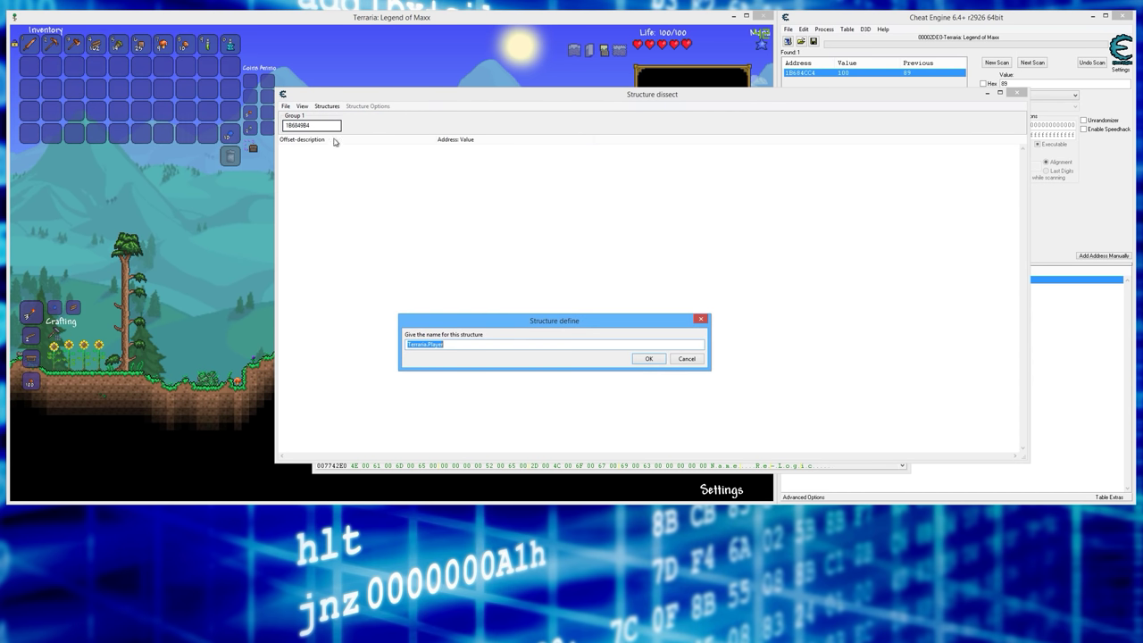
{"action": "left_click", "coordinate": [649, 358]}
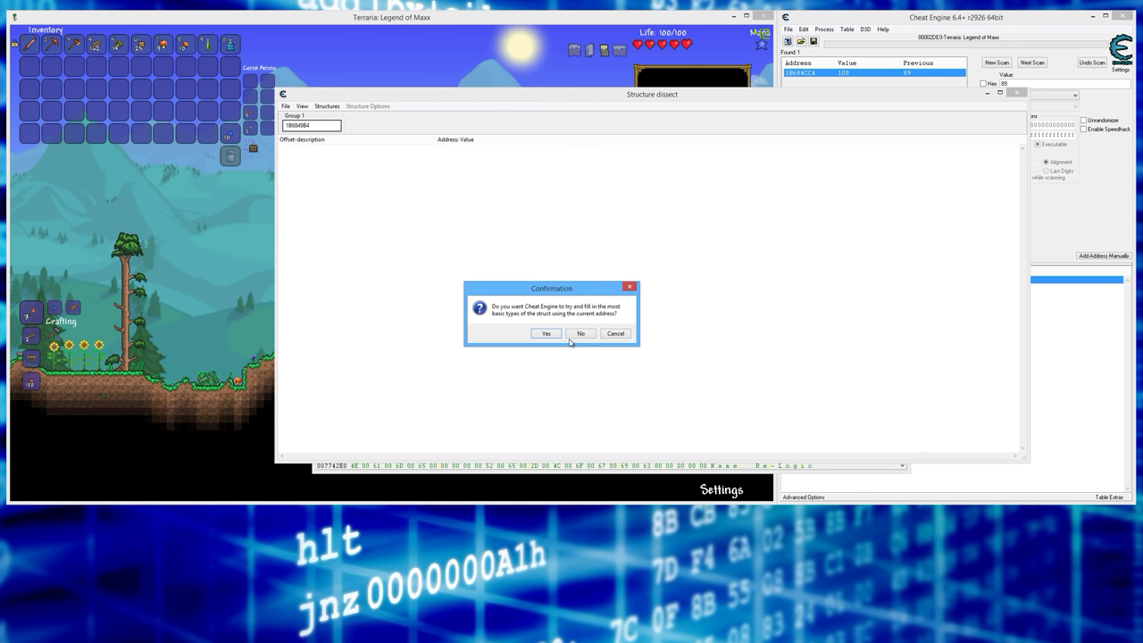
{"action": "left_click", "coordinate": [546, 333]}
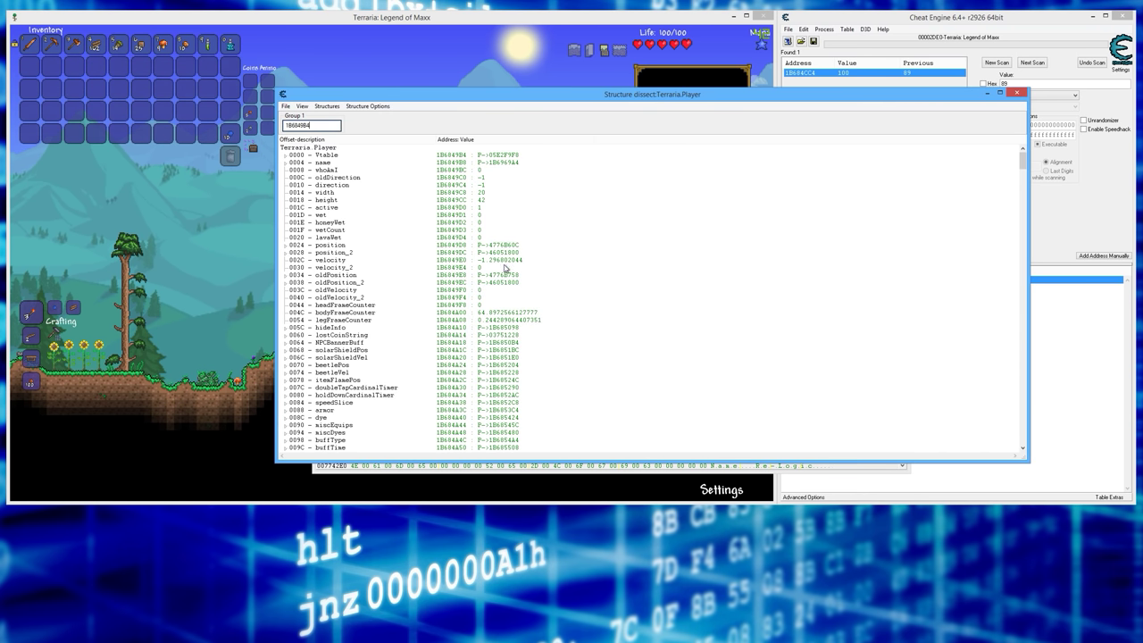
Find the statLife entry at offset 0310 in the Terraria.Player structure and check the neighbouring statLifeMax2 entry.
{"action": "left_click_drag", "start_coordinate": [591, 99], "coordinate": [483, 114]}
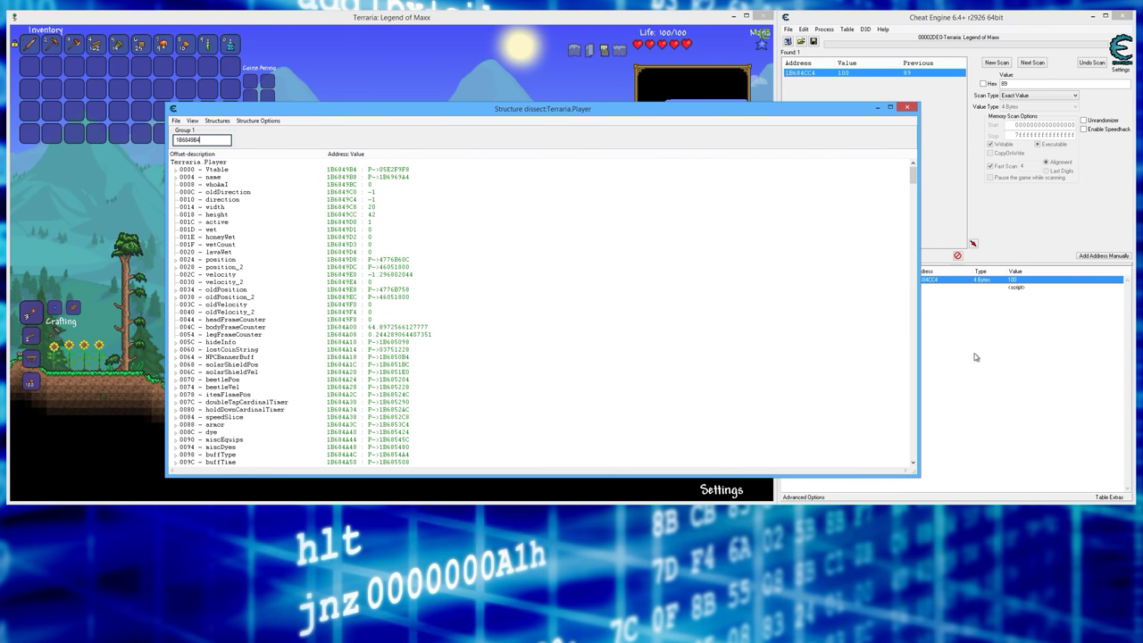
{"action": "left_click", "coordinate": [946, 327]}
{"action": "left_click", "coordinate": [362, 121]}
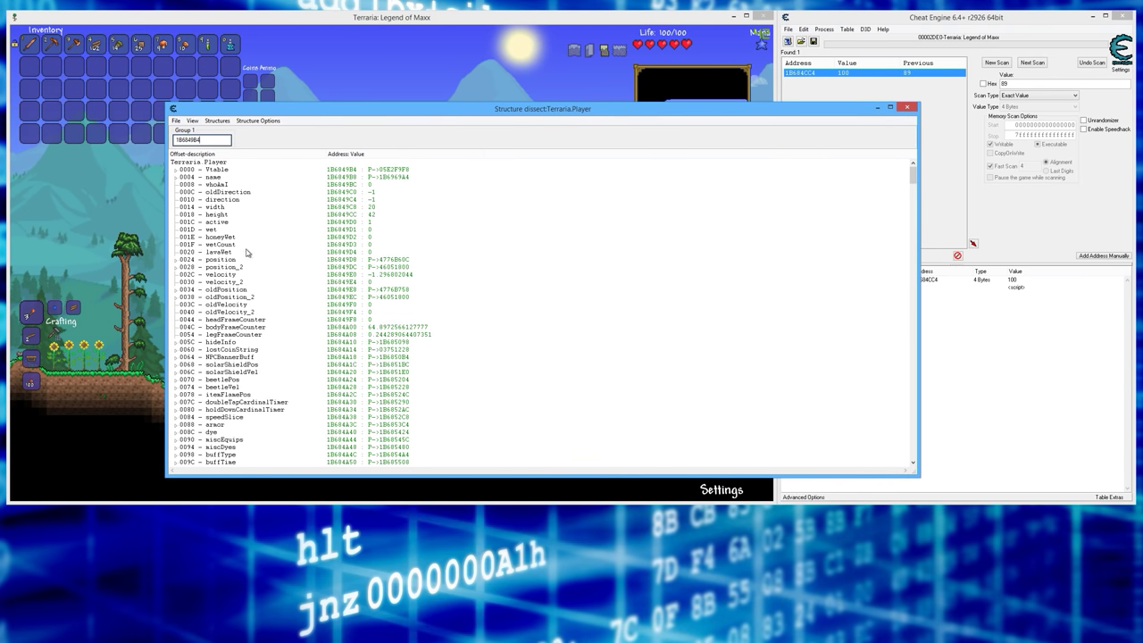
{"action": "scroll", "coordinate": [242, 257], "scroll_direction": "down", "scroll_amount": 15}
{"action": "scroll", "coordinate": [237, 260], "scroll_direction": "down", "scroll_amount": 20}
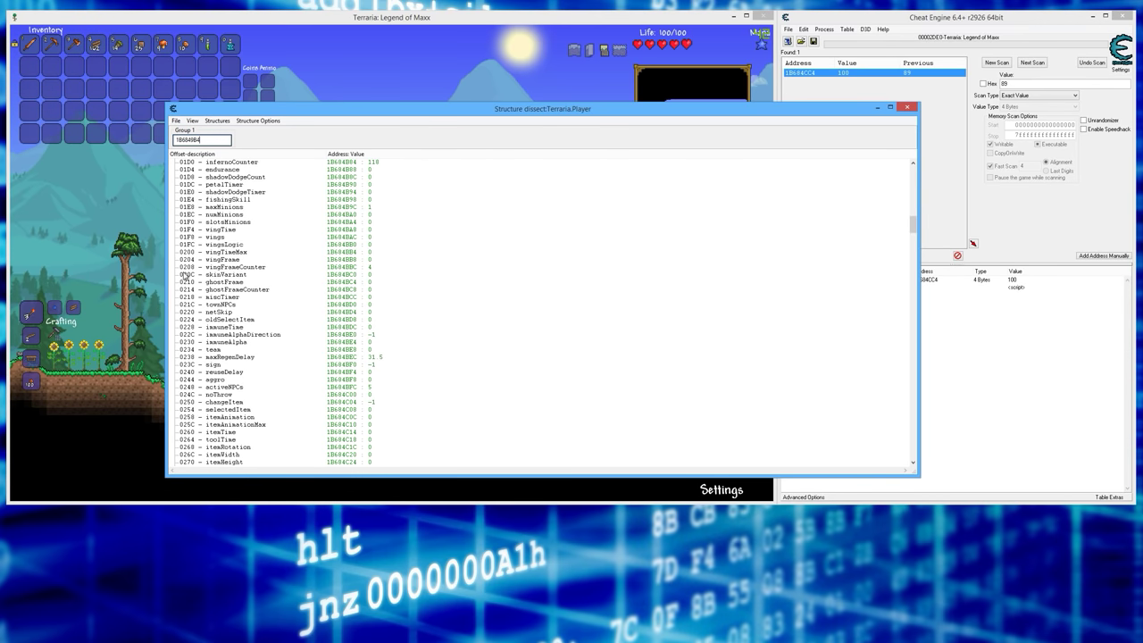
{"action": "scroll", "coordinate": [184, 279], "scroll_direction": "down", "scroll_amount": 20}
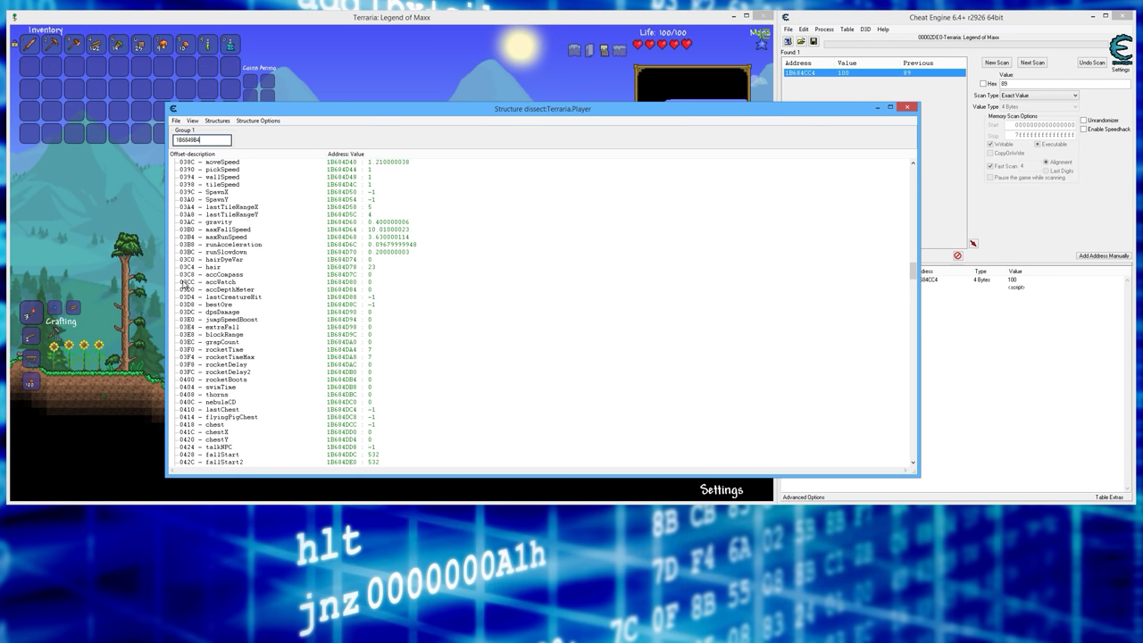
{"action": "scroll", "coordinate": [184, 284], "scroll_direction": "up", "scroll_amount": 4}
{"action": "scroll", "coordinate": [195, 223], "scroll_direction": "up", "scroll_amount": 6}
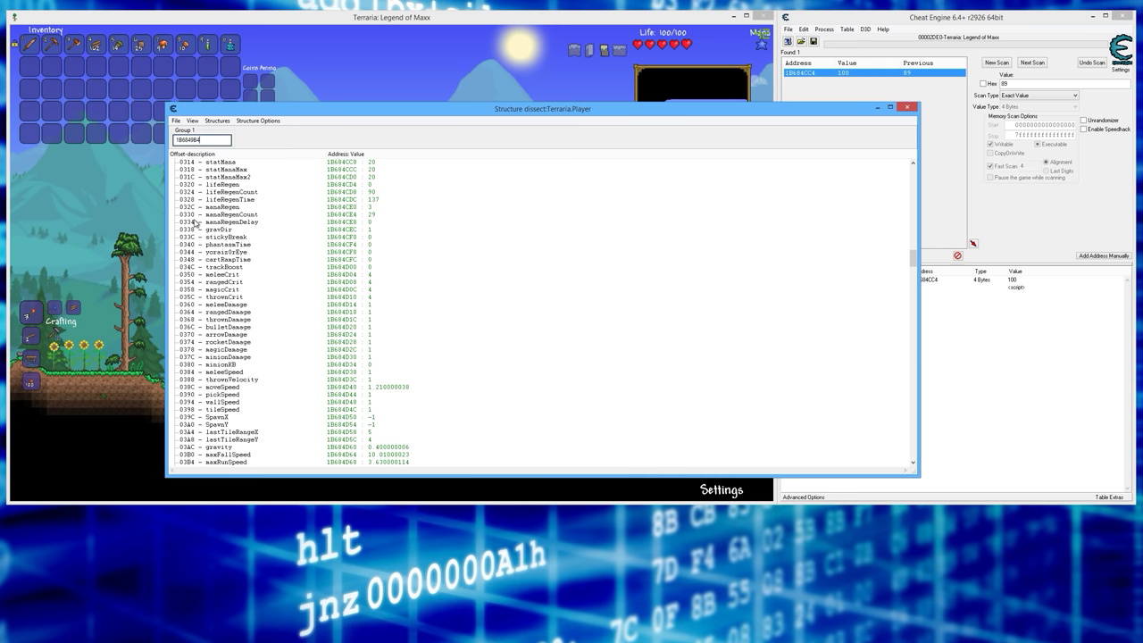
{"action": "scroll", "coordinate": [195, 224], "scroll_direction": "up", "scroll_amount": 2}
{"action": "left_click", "coordinate": [193, 200]}
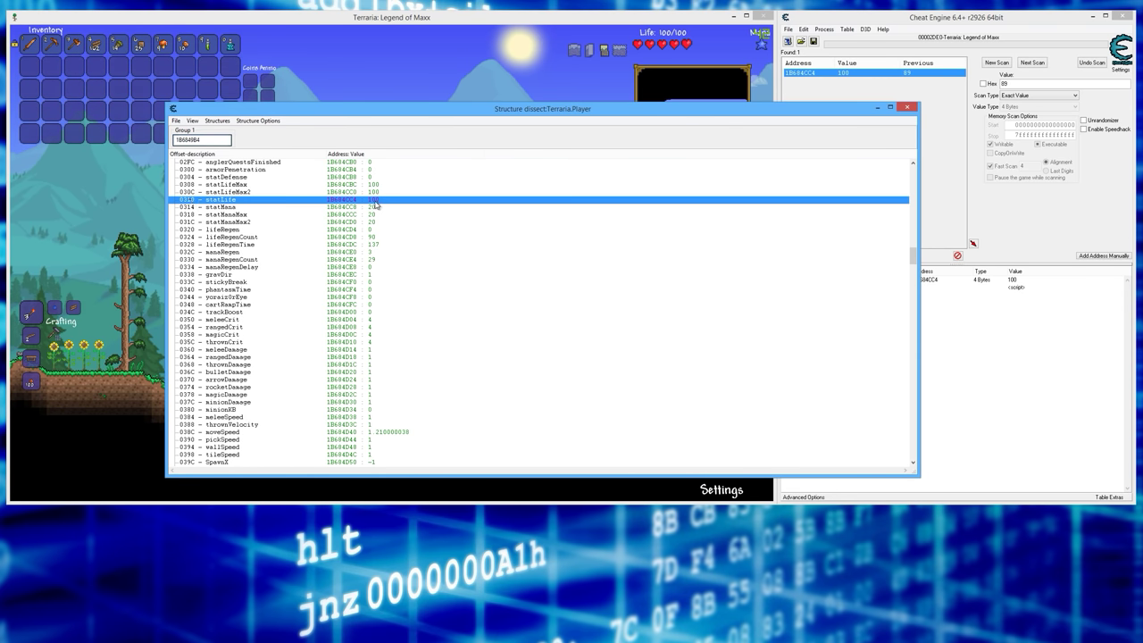
{"action": "left_click", "coordinate": [239, 193]}
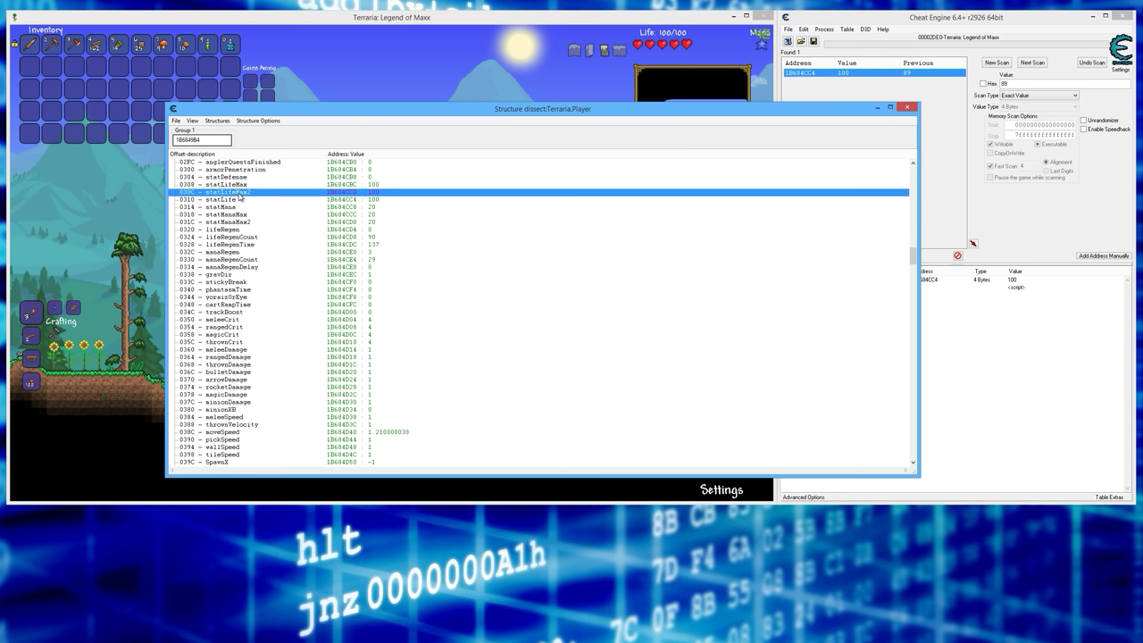
Move the structure window clear of the game's heart display and set statLifeMax to 200.
{"action": "left_click", "coordinate": [248, 185]}
{"action": "left_click_drag", "start_coordinate": [451, 112], "coordinate": [446, 168]}
{"action": "left_click", "coordinate": [370, 242]}
{"action": "double_click", "coordinate": [370, 242]}
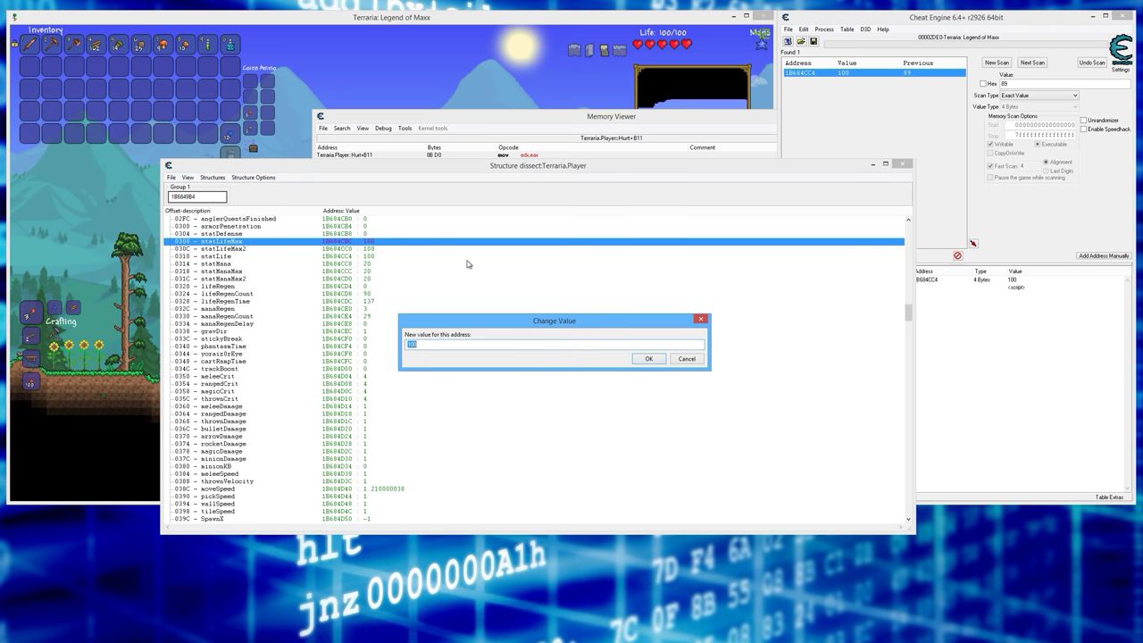
{"action": "type", "text": "20"}
{"action": "left_click", "coordinate": [648, 359]}
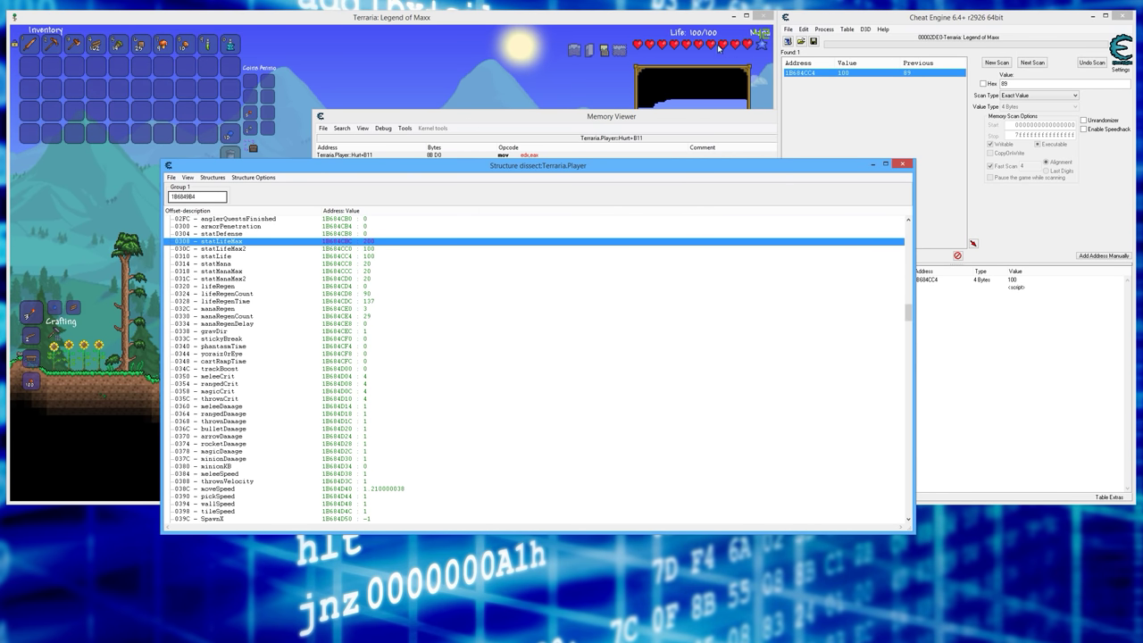
Set statLifeMax to 400.
{"action": "double_click", "coordinate": [373, 245]}
{"action": "type", "text": "400"}
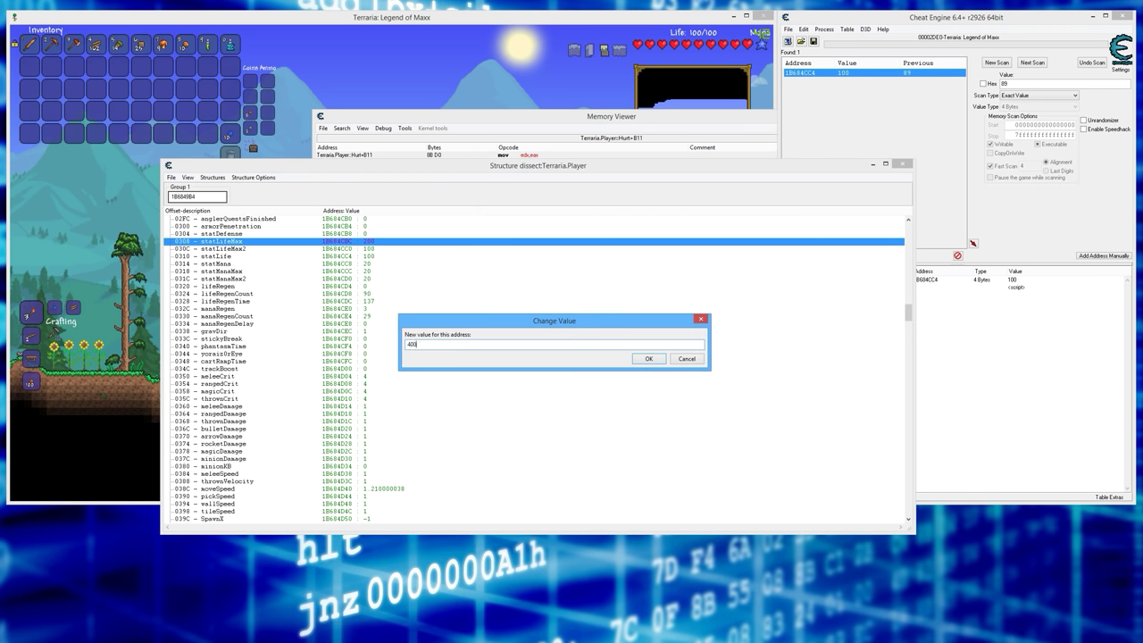
{"action": "left_click", "coordinate": [650, 359]}
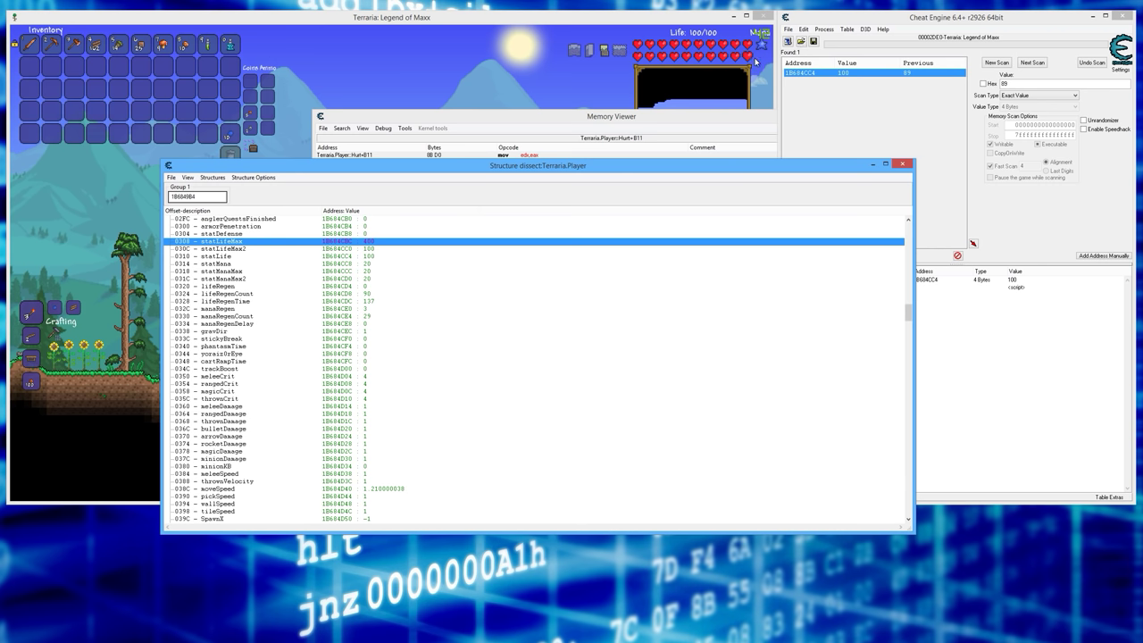
Try statLifeMax2 at 200 and set it back to 100.
{"action": "left_click", "coordinate": [223, 250]}
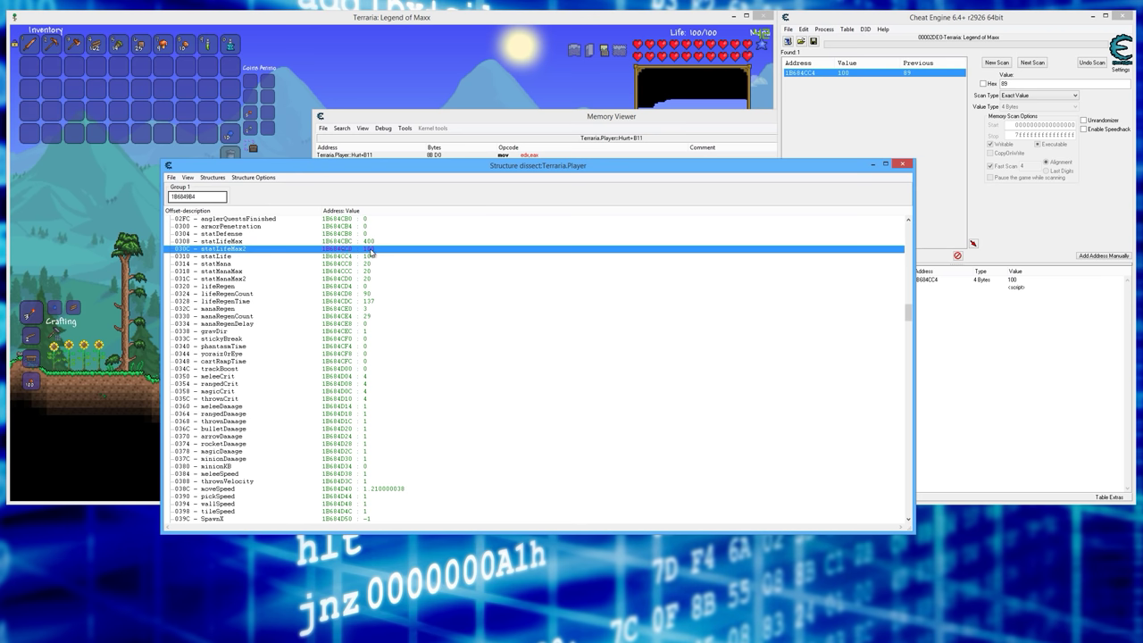
{"action": "double_click", "coordinate": [366, 250]}
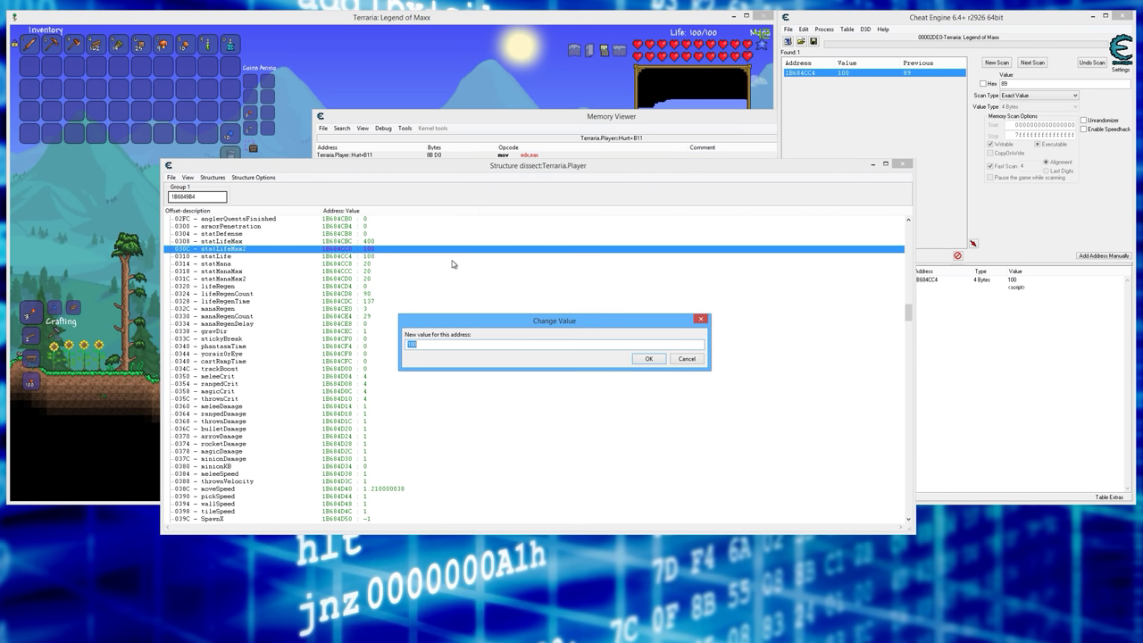
{"action": "type", "text": "20"}
{"action": "left_click", "coordinate": [649, 360]}
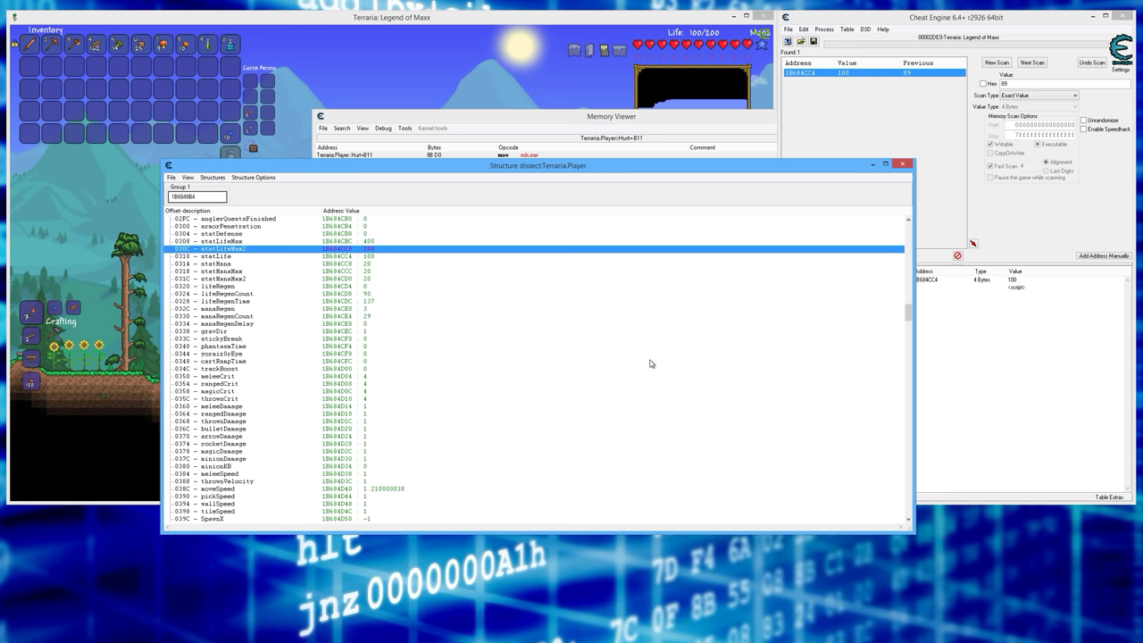
{"action": "double_click", "coordinate": [367, 253]}
{"action": "type", "text": "100"}
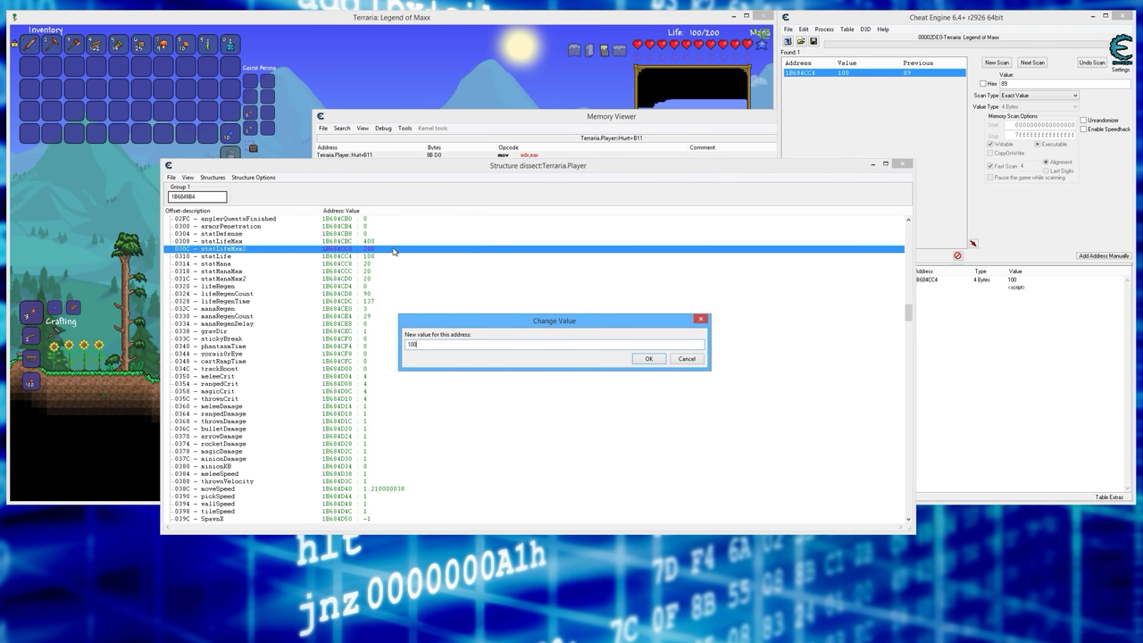
{"action": "left_click", "coordinate": [646, 359]}
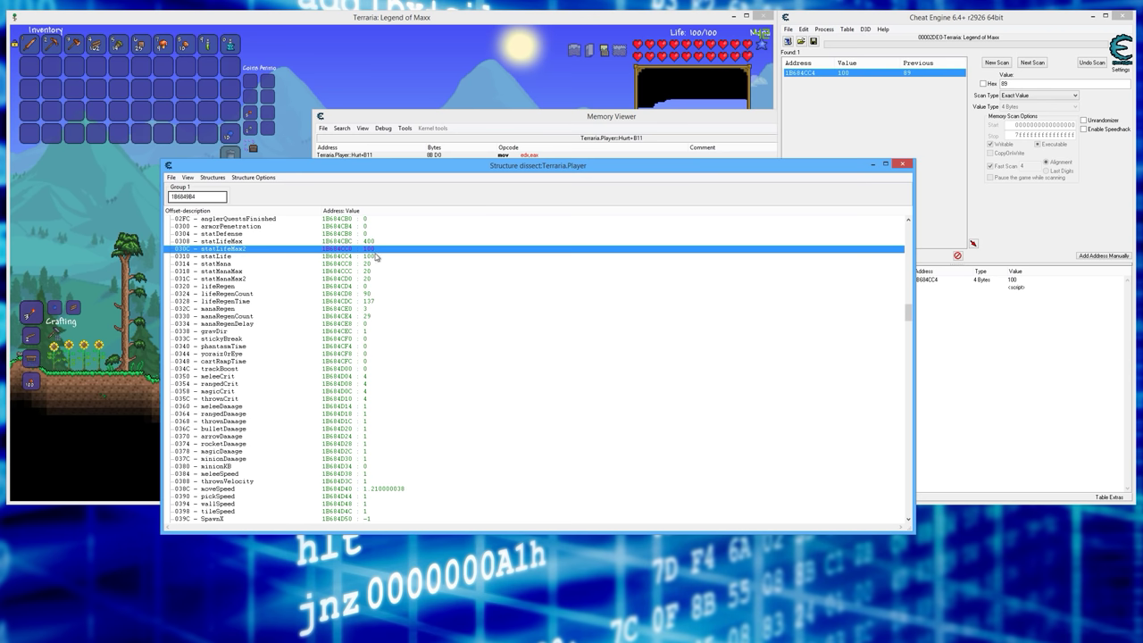
Set statLife and statLifeMax2 to 400 in the Terraria.Player structure.
{"action": "left_click", "coordinate": [230, 259]}
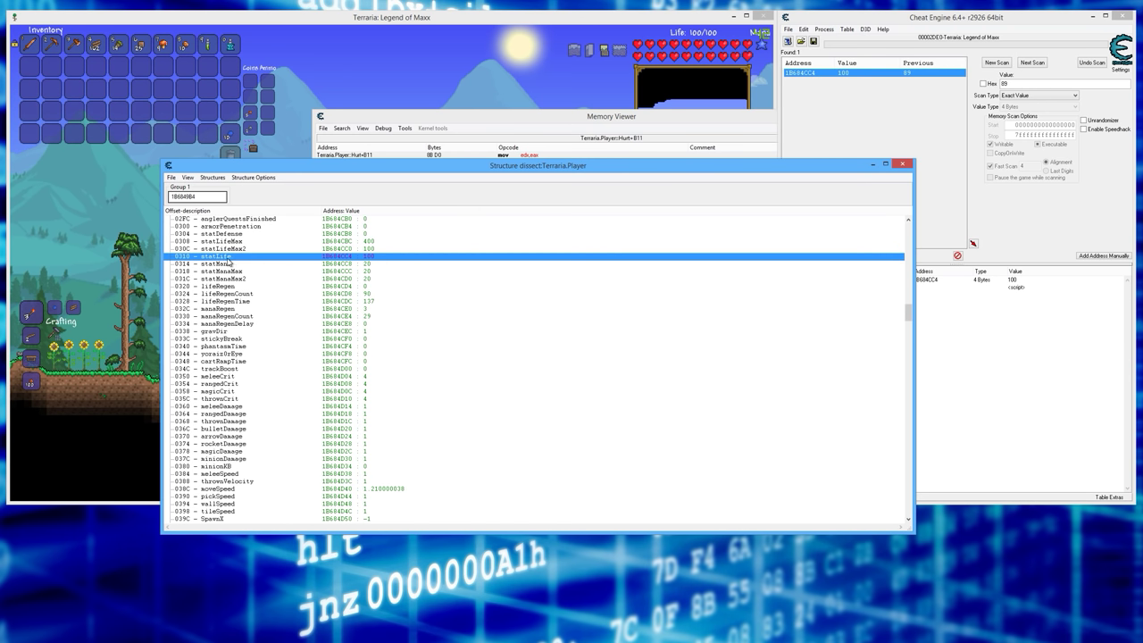
{"action": "double_click", "coordinate": [372, 259]}
{"action": "type", "text": "400"}
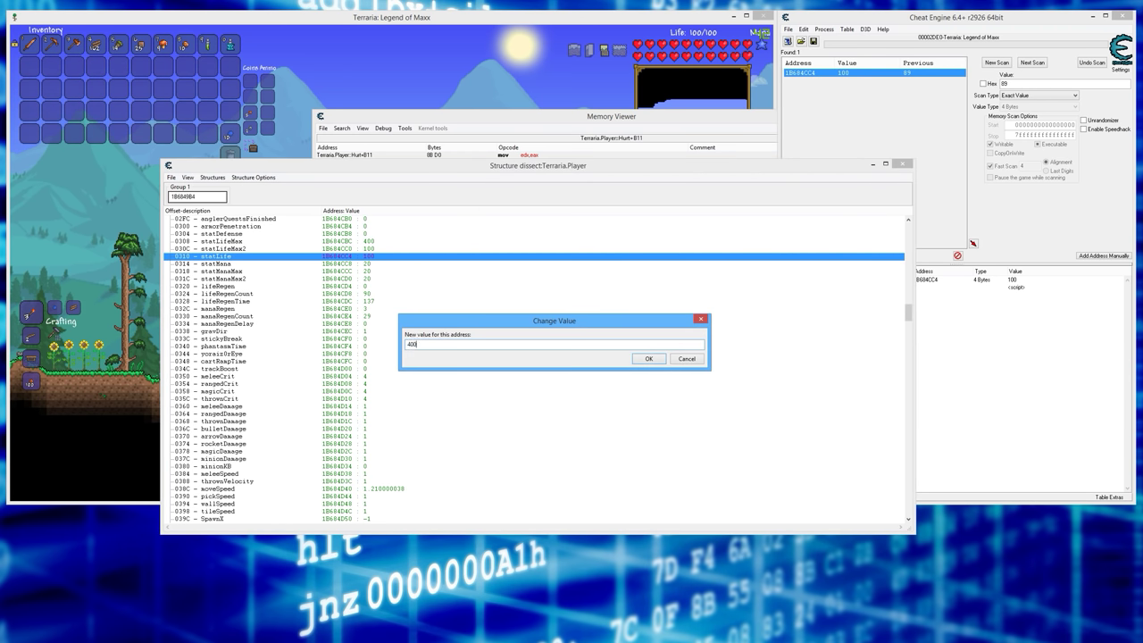
{"action": "left_click", "coordinate": [649, 358]}
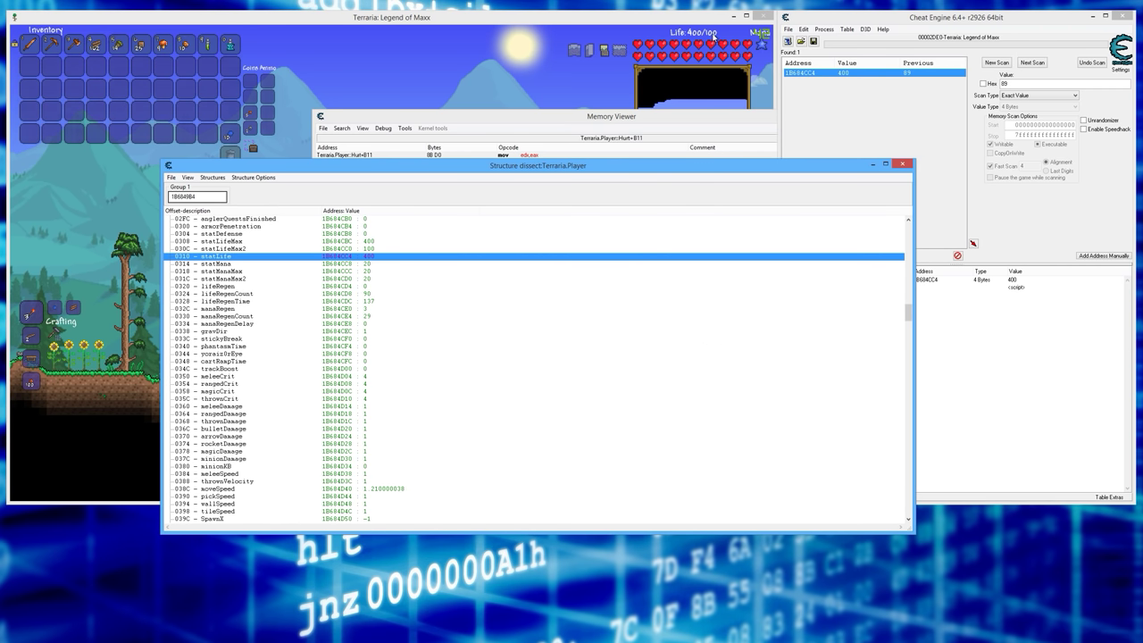
{"action": "double_click", "coordinate": [369, 249]}
{"action": "type", "text": "400"}
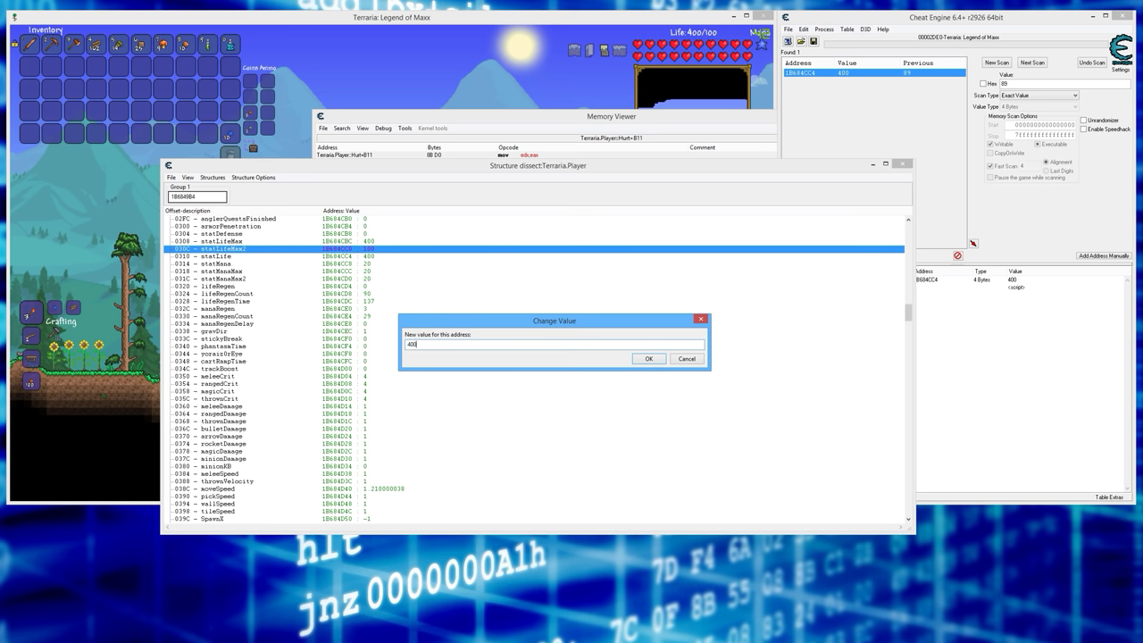
{"action": "left_click", "coordinate": [649, 358]}
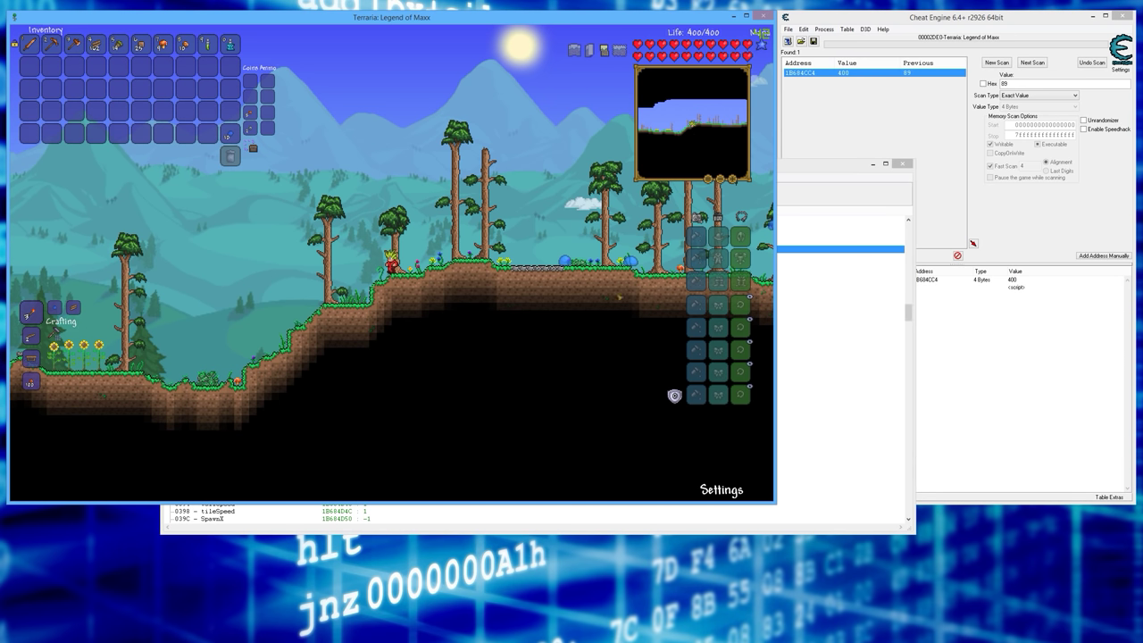
Deactivate the Auto Assemble script in the address table.
{"action": "left_click", "coordinate": [1039, 341]}
{"action": "left_click", "coordinate": [789, 288]}
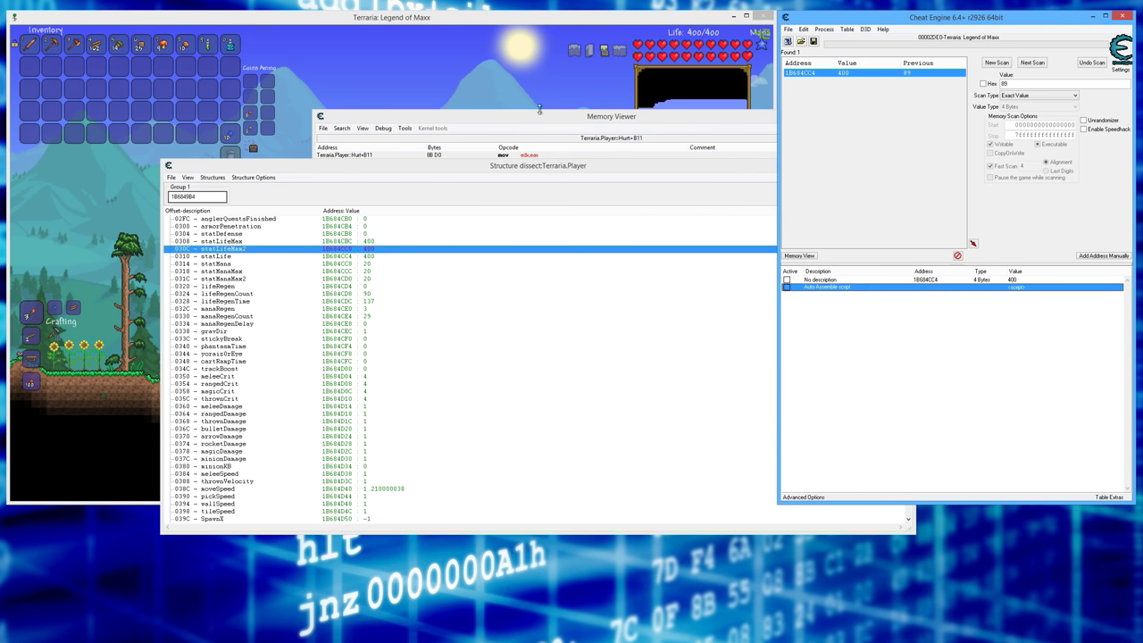
Switch to Terraria, close the inventory and walk the character into the slimes to test taking damage, reopening the inventory at the end.
{"action": "key", "text": "alt+Tab"}
{"action": "key", "text": "Escape"}
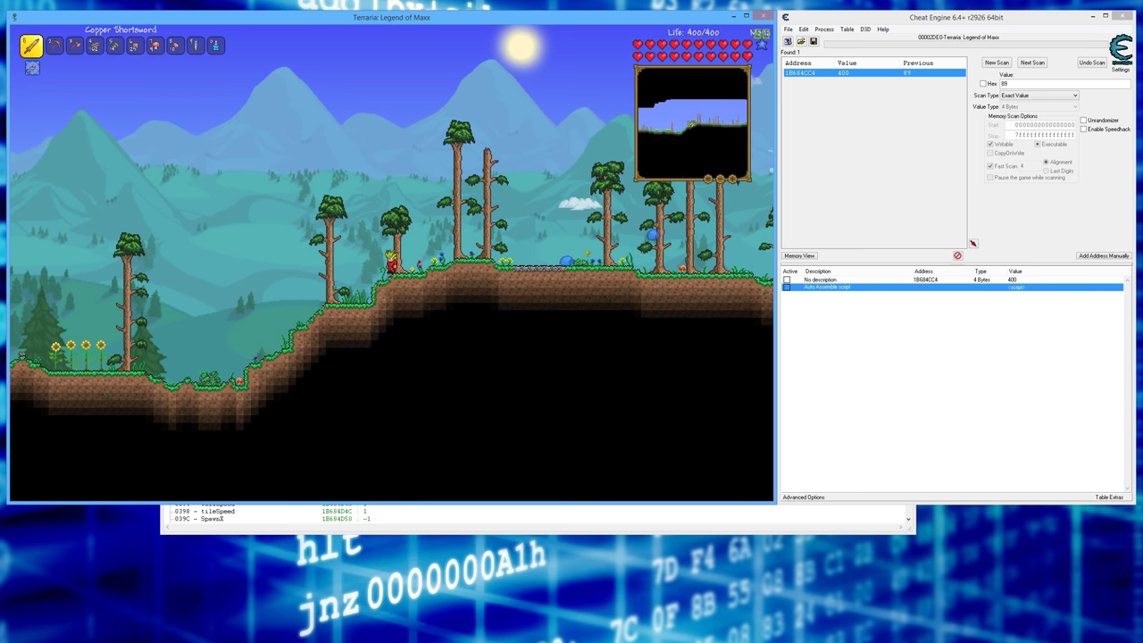
{"action": "key", "text": "d"}
{"action": "key", "text": "d"}
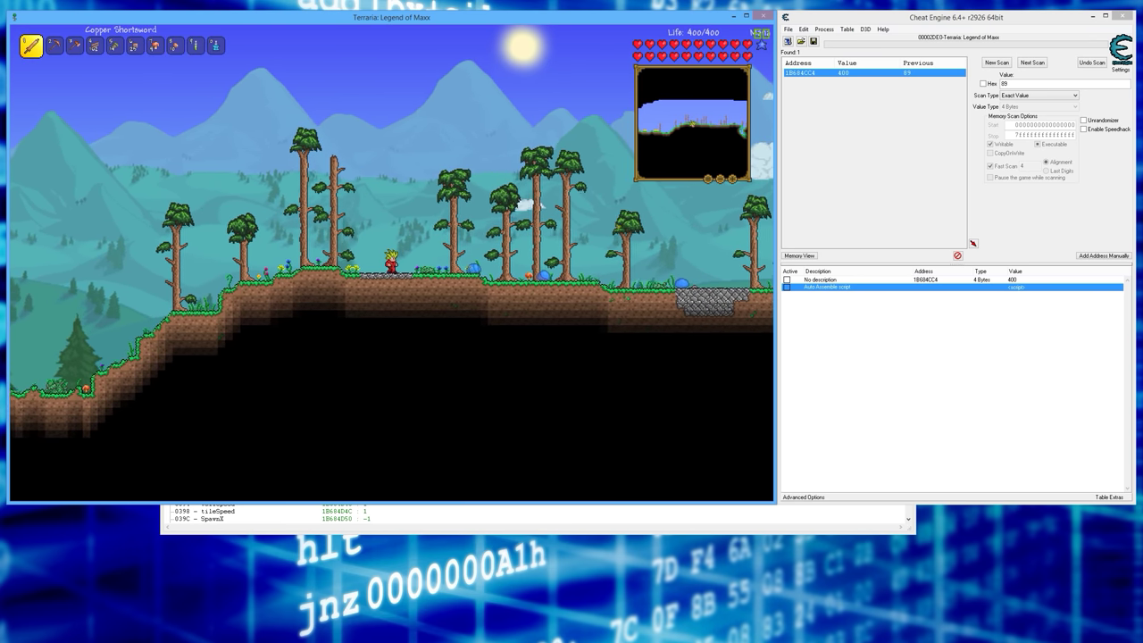
{"action": "key", "text": "d"}
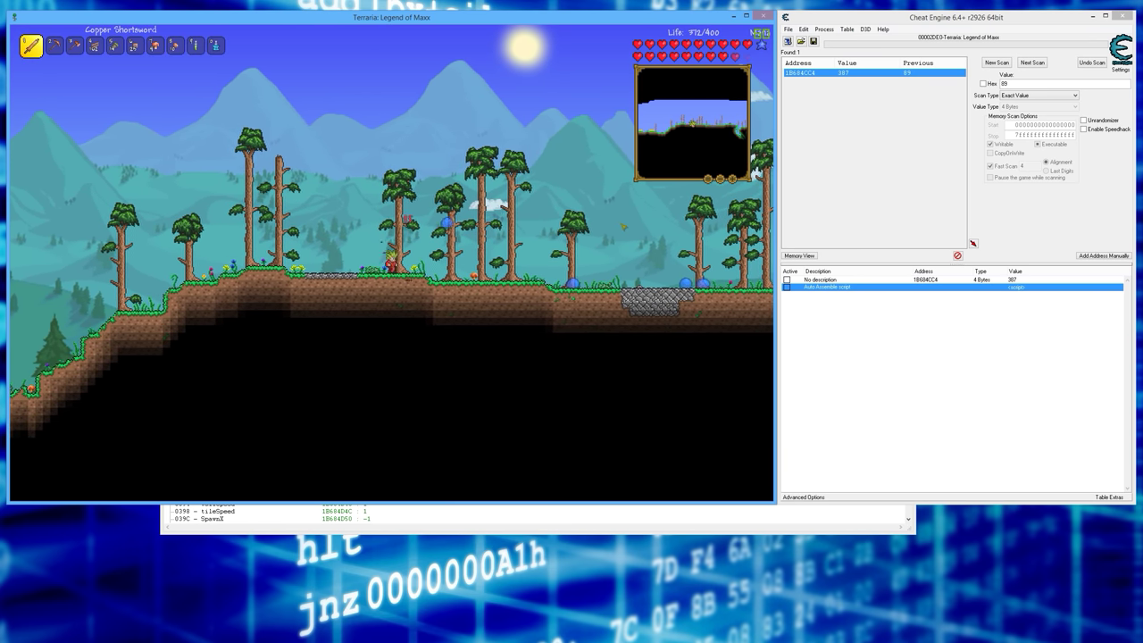
{"action": "key", "text": "d"}
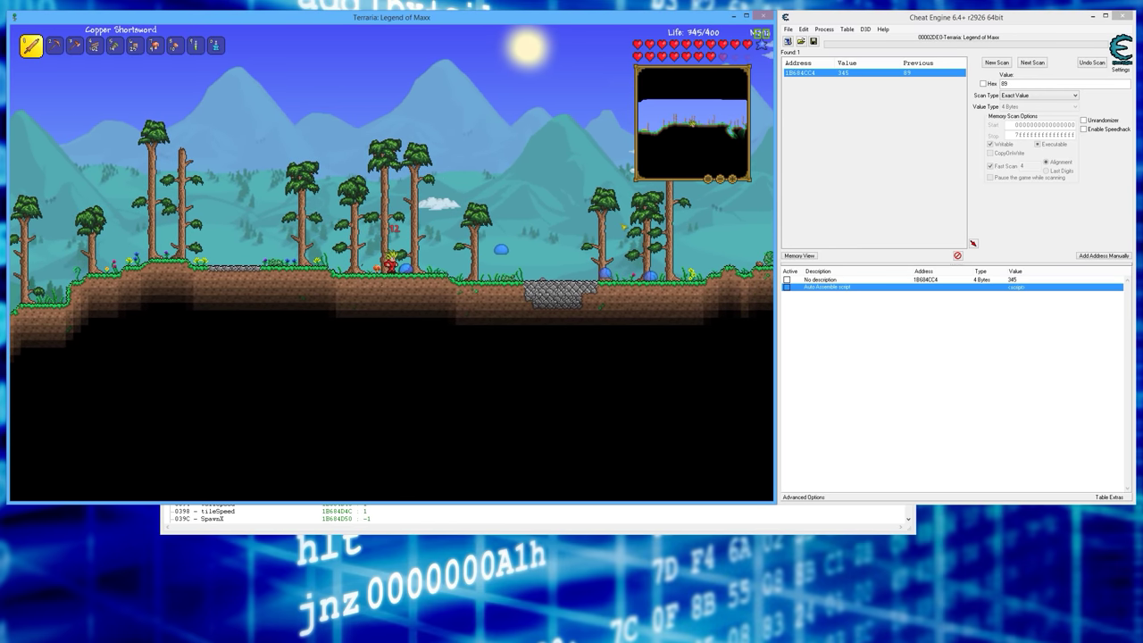
{"action": "key", "text": "a"}
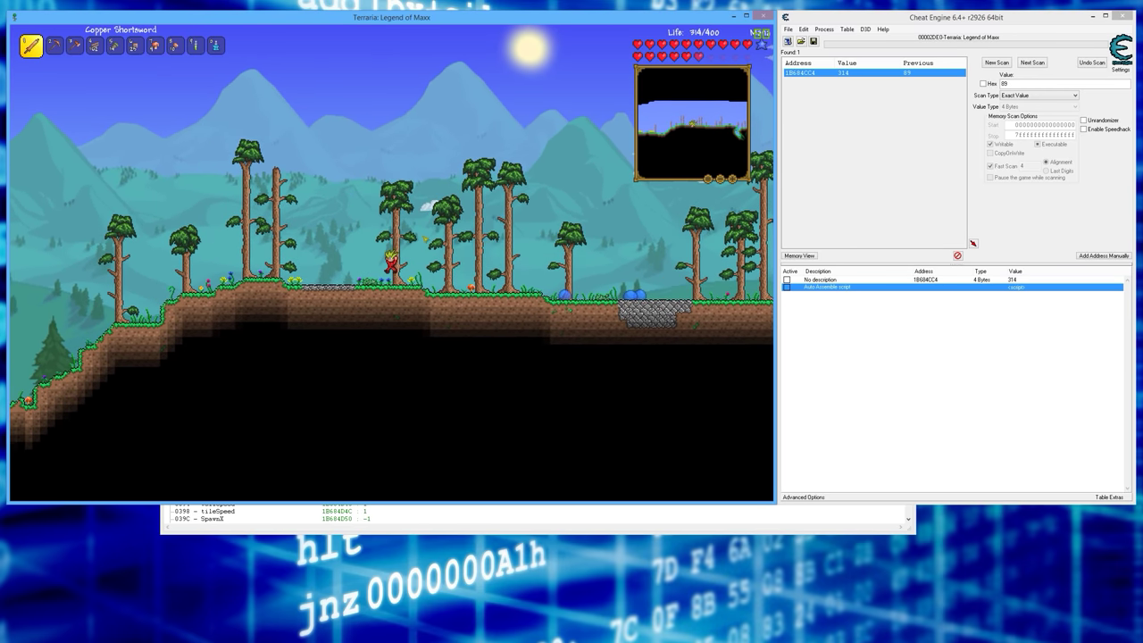
{"action": "key", "text": "Escape"}
Browse the Terraria.Player structure's fields and add the wet element at offset 001D to the address list.
{"action": "left_click", "coordinate": [517, 524]}
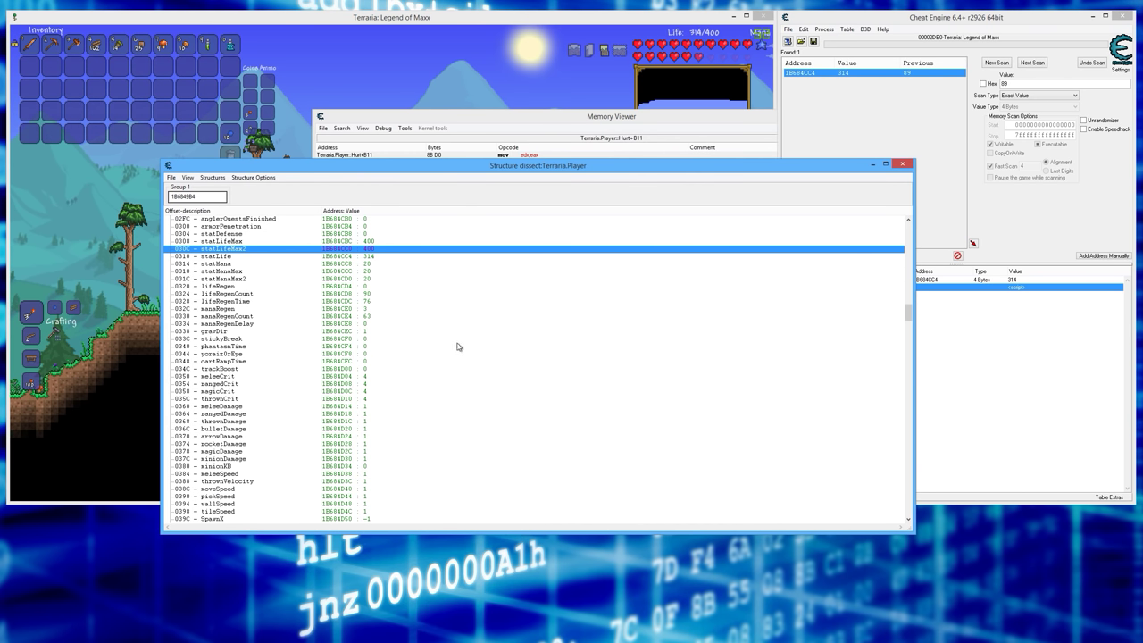
{"action": "scroll", "coordinate": [230, 354], "scroll_direction": "down", "scroll_amount": 20}
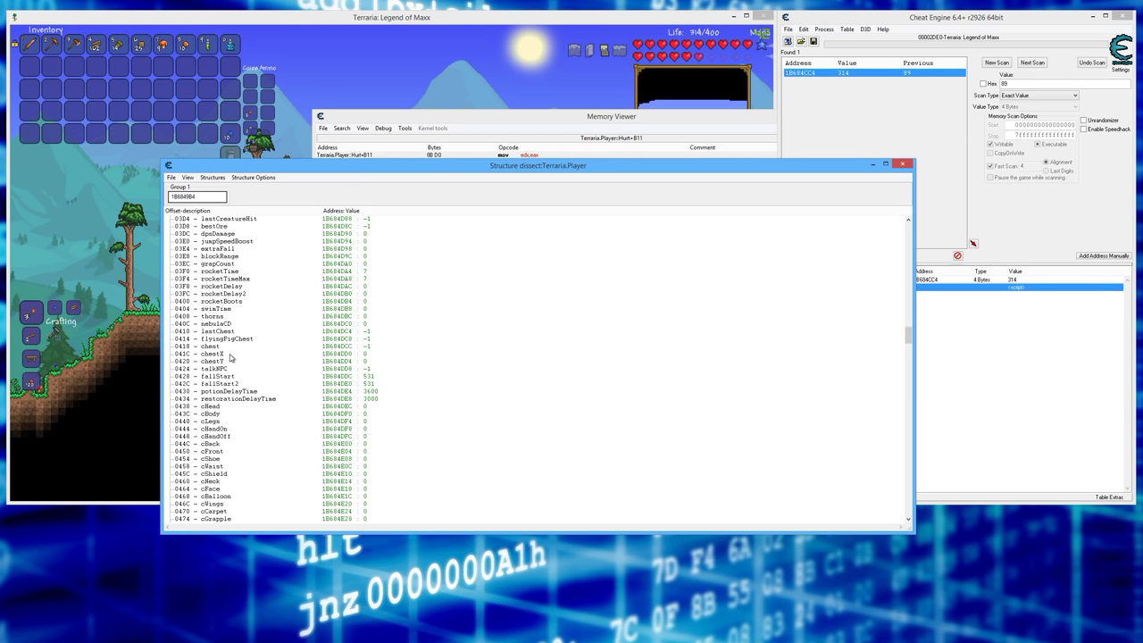
{"action": "scroll", "coordinate": [263, 380], "scroll_direction": "up", "scroll_amount": 20}
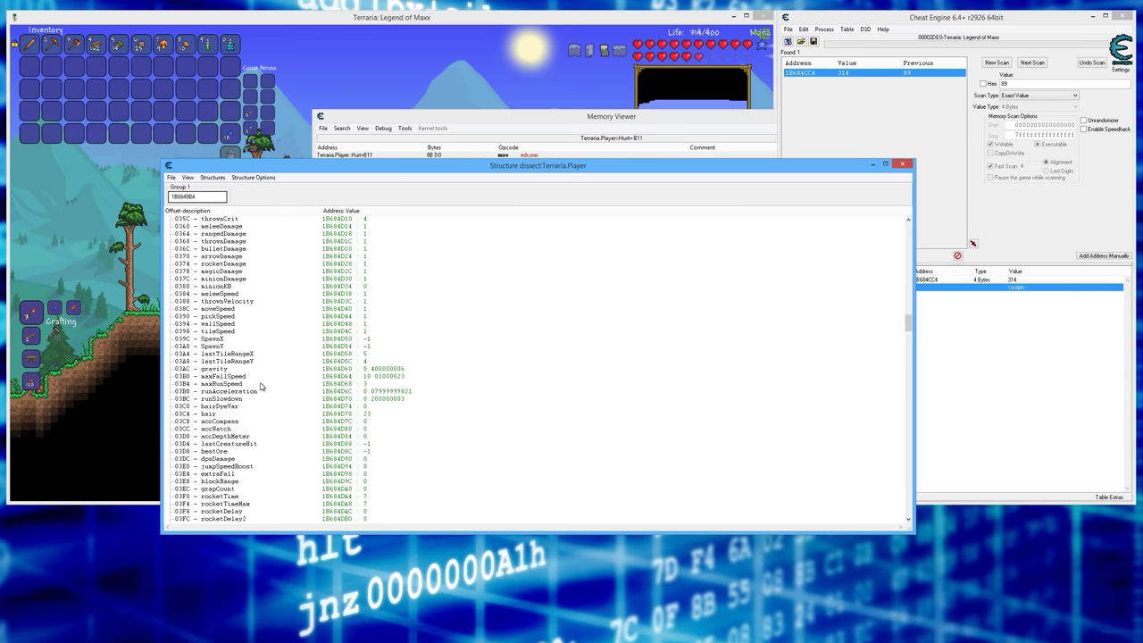
{"action": "scroll", "coordinate": [262, 386], "scroll_direction": "up", "scroll_amount": 4}
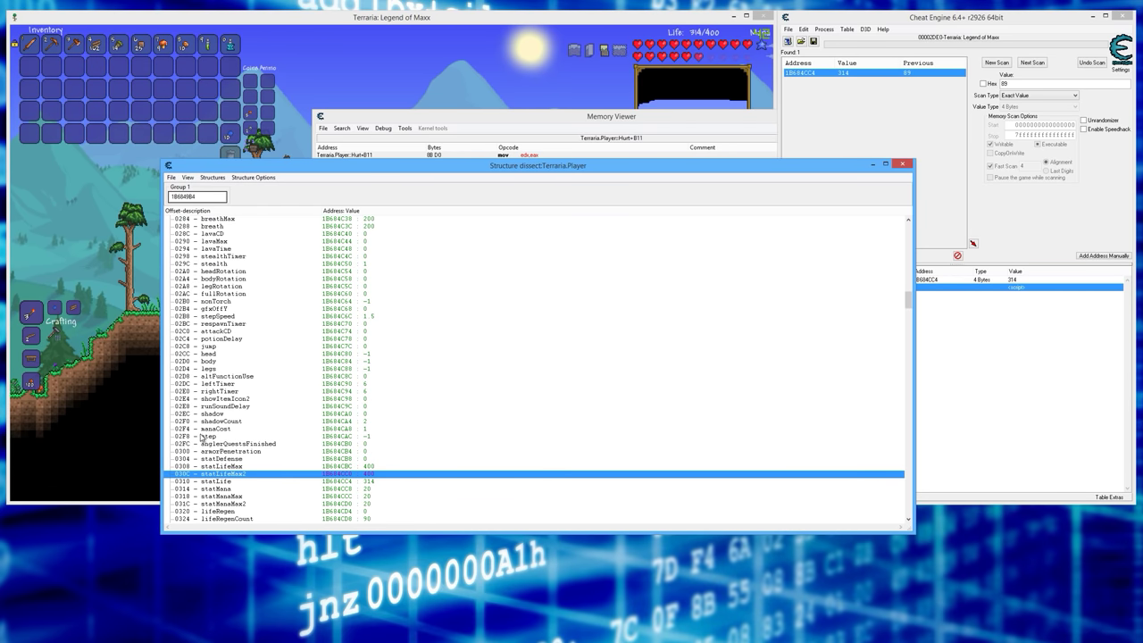
{"action": "scroll", "coordinate": [254, 420], "scroll_direction": "up", "scroll_amount": 15}
{"action": "scroll", "coordinate": [247, 419], "scroll_direction": "up", "scroll_amount": 20}
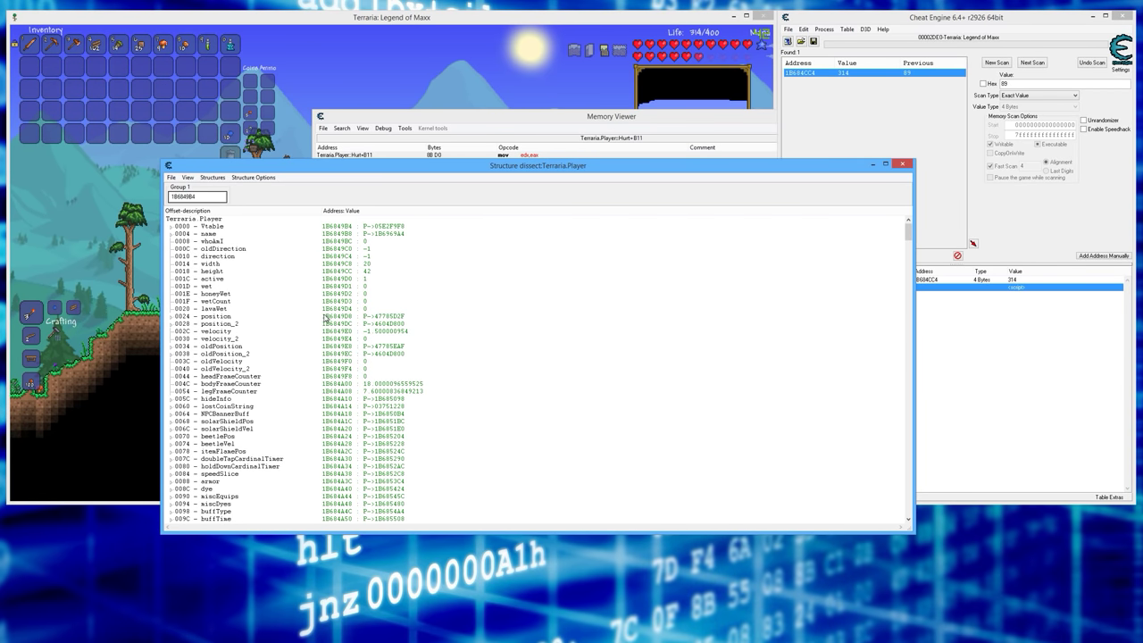
{"action": "left_click", "coordinate": [207, 286]}
{"action": "right_click", "coordinate": [336, 287]}
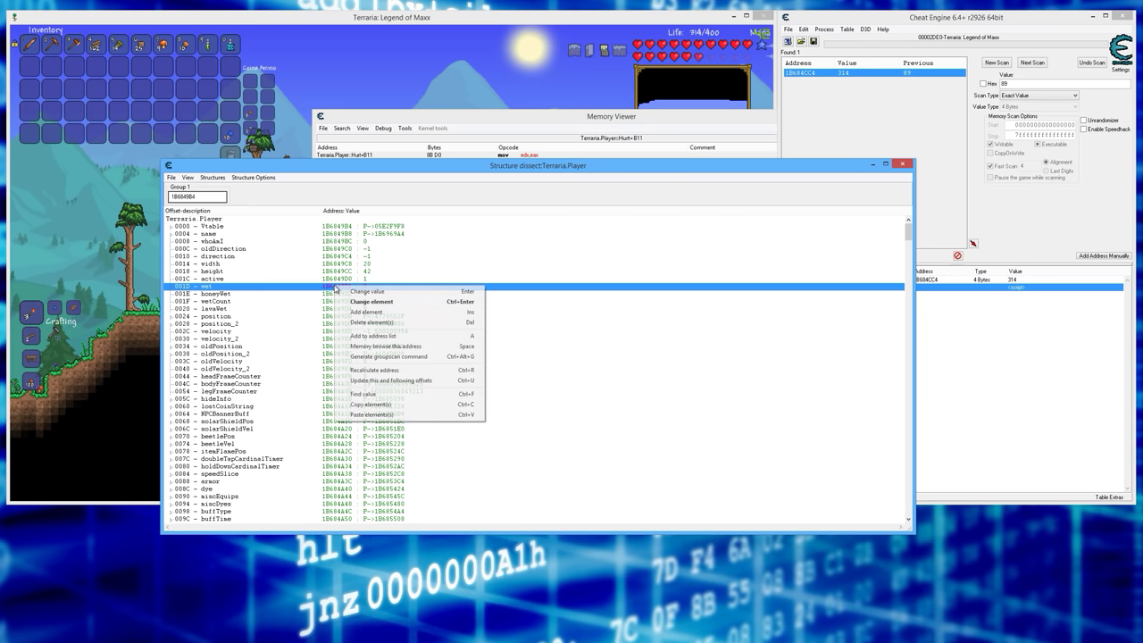
{"action": "left_click", "coordinate": [379, 336]}
Delete the wet entry from the address list and confirm the deletion.
{"action": "left_click", "coordinate": [1018, 297]}
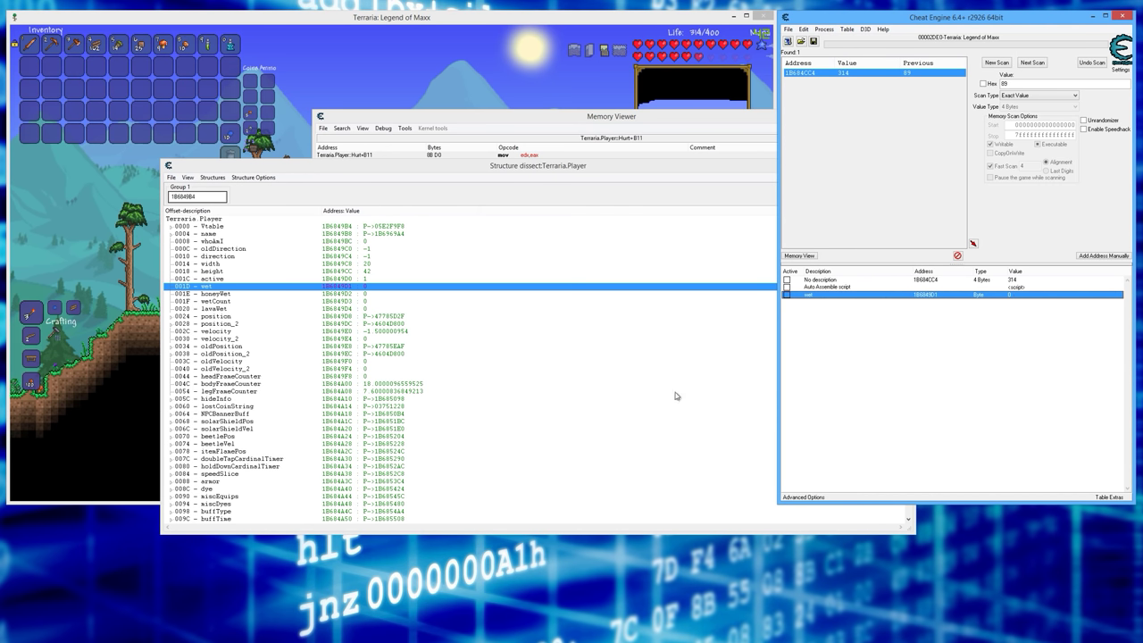
{"action": "left_click", "coordinate": [936, 298]}
{"action": "key", "text": "Delete"}
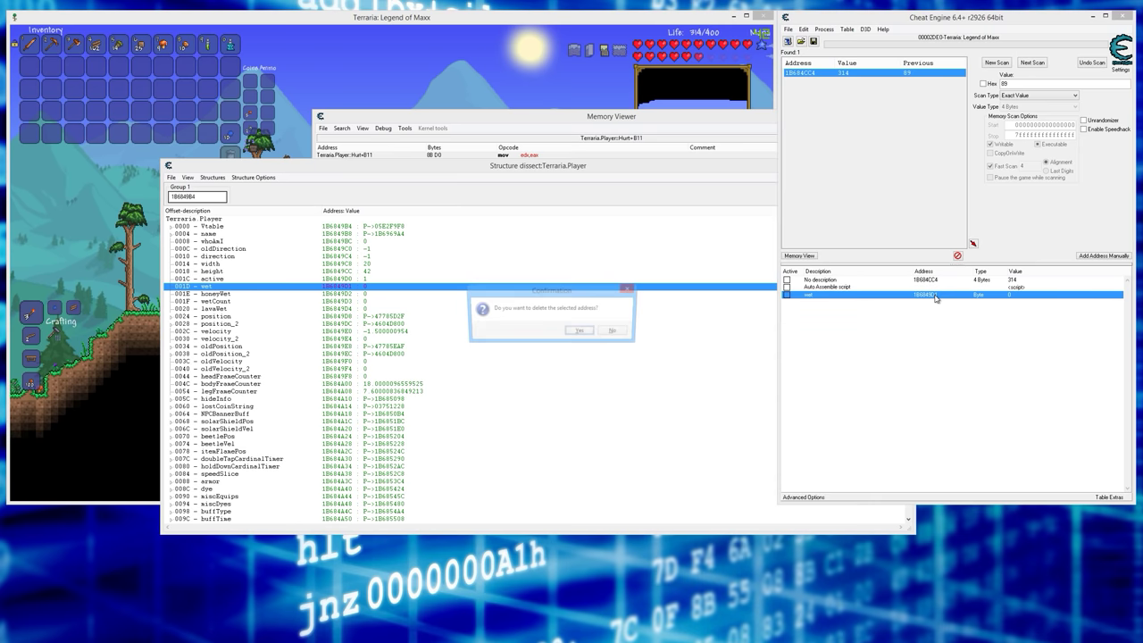
{"action": "left_click", "coordinate": [579, 330]}
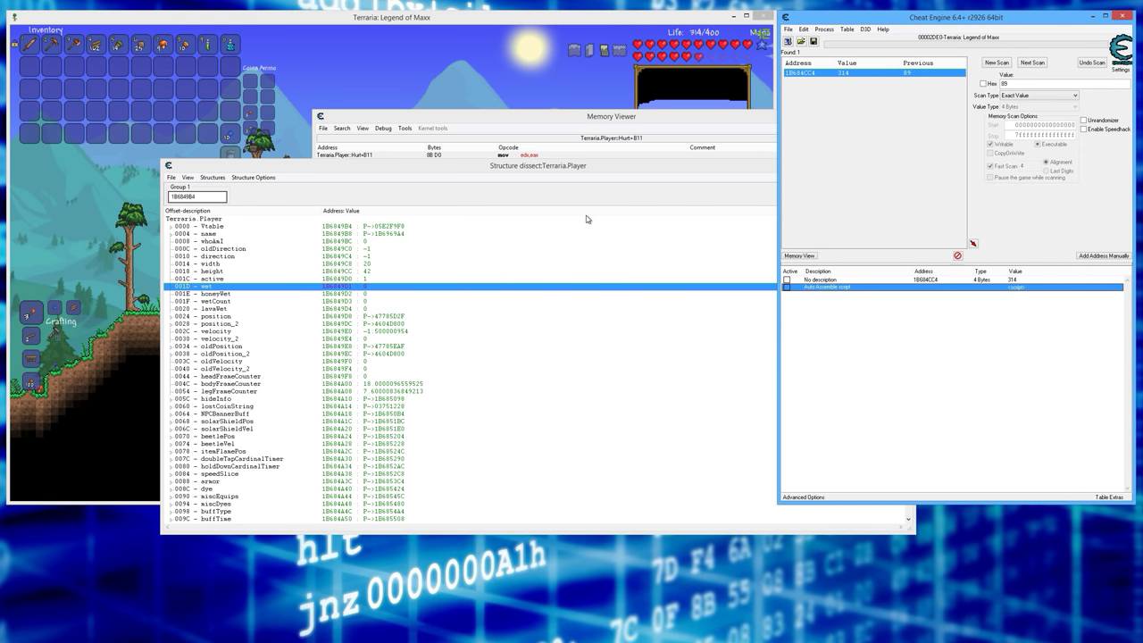
Close the Terraria.Player structure dissection window and the Memory Viewer.
{"action": "left_click", "coordinate": [595, 186]}
{"action": "scroll", "coordinate": [324, 378], "scroll_direction": "down", "scroll_amount": 3}
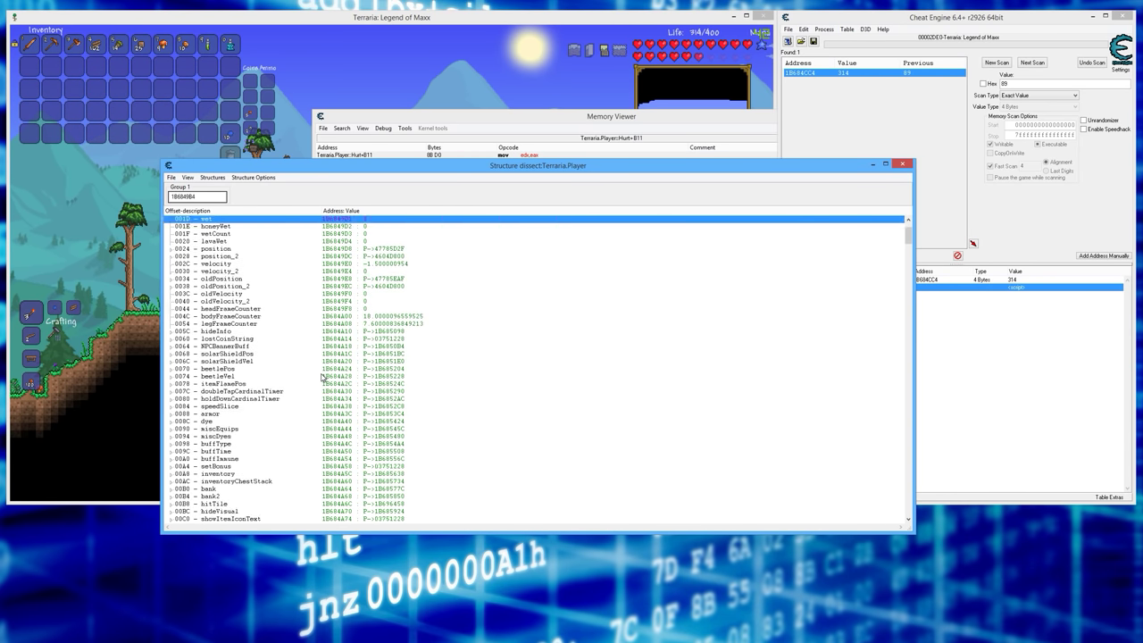
{"action": "scroll", "coordinate": [322, 378], "scroll_direction": "up", "scroll_amount": 3}
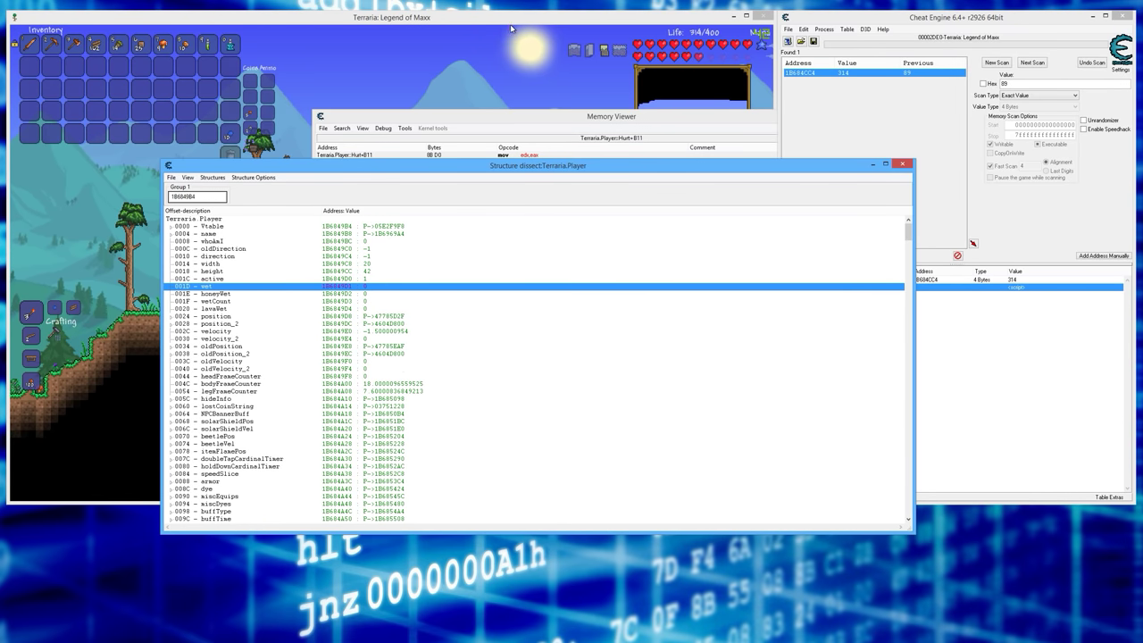
{"action": "left_click", "coordinate": [903, 166]}
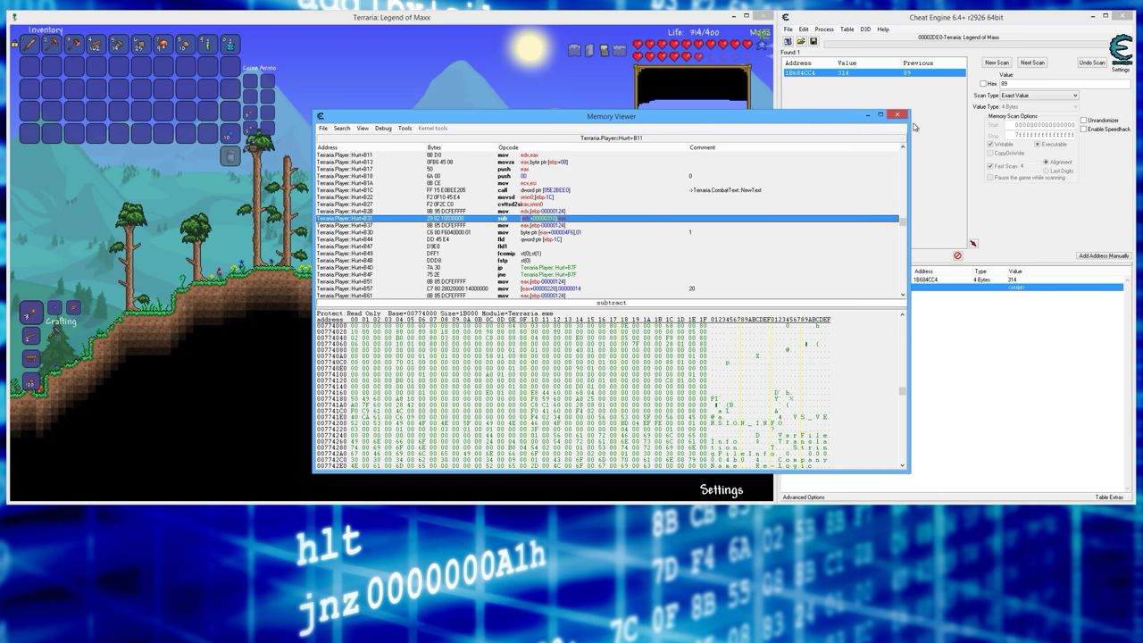
{"action": "left_click_drag", "start_coordinate": [817, 125], "coordinate": [675, 121]}
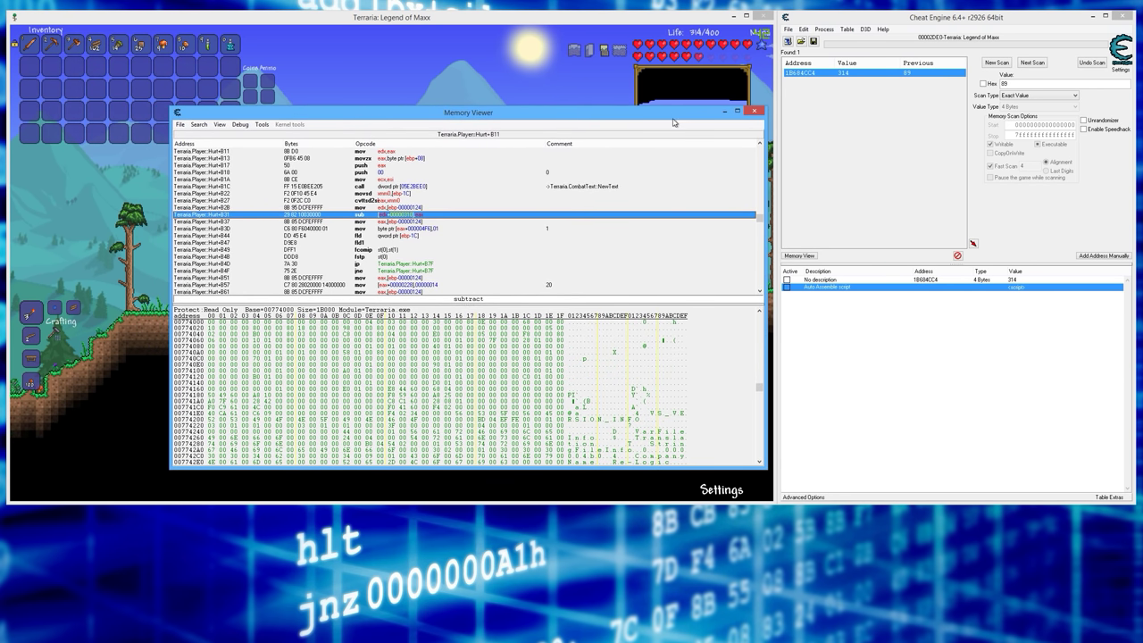
{"action": "left_click", "coordinate": [755, 114]}
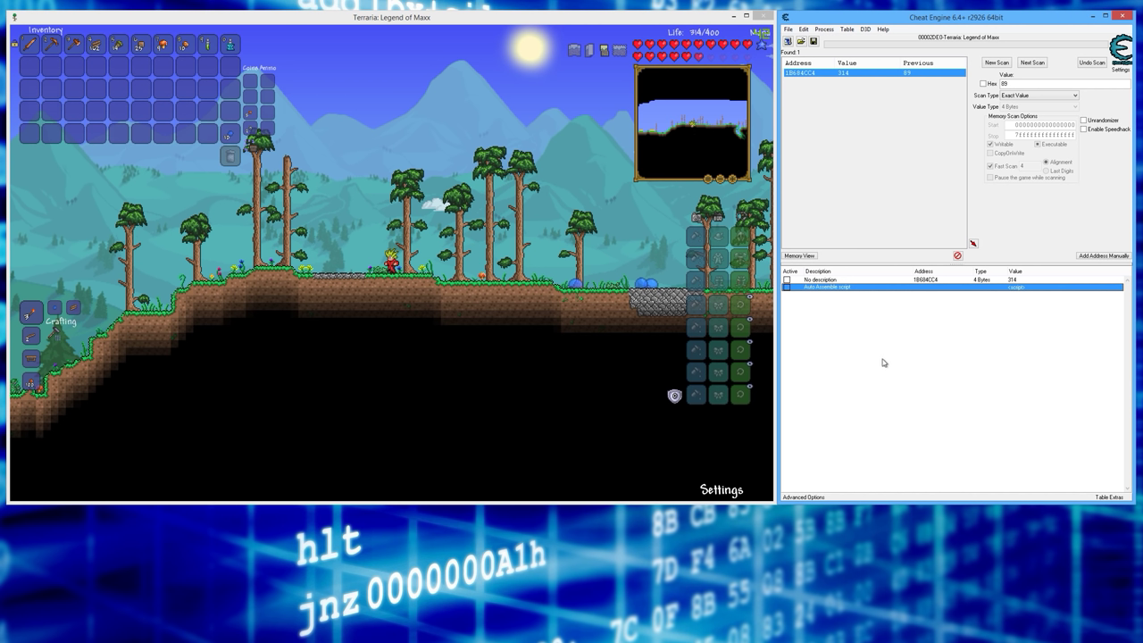